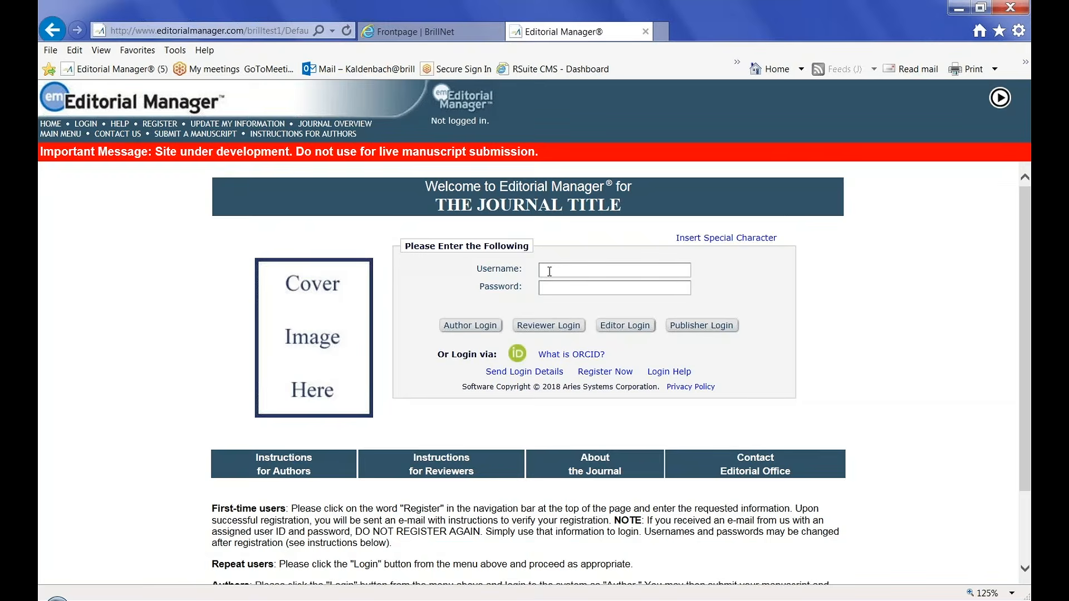
Go from the login fields to the new-user registration page
click(549, 272)
click(553, 288)
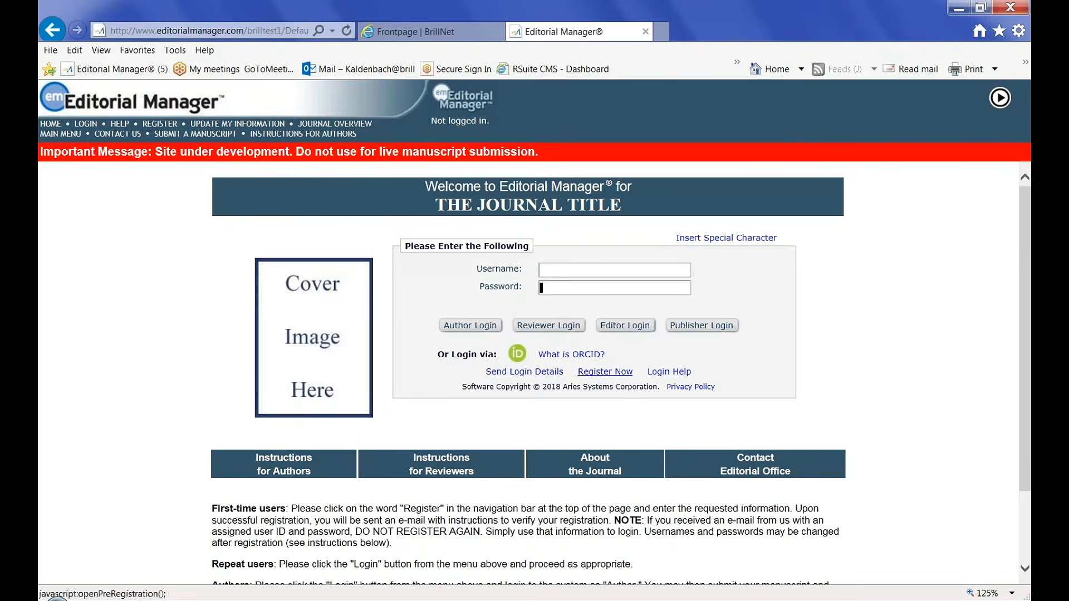
click(609, 376)
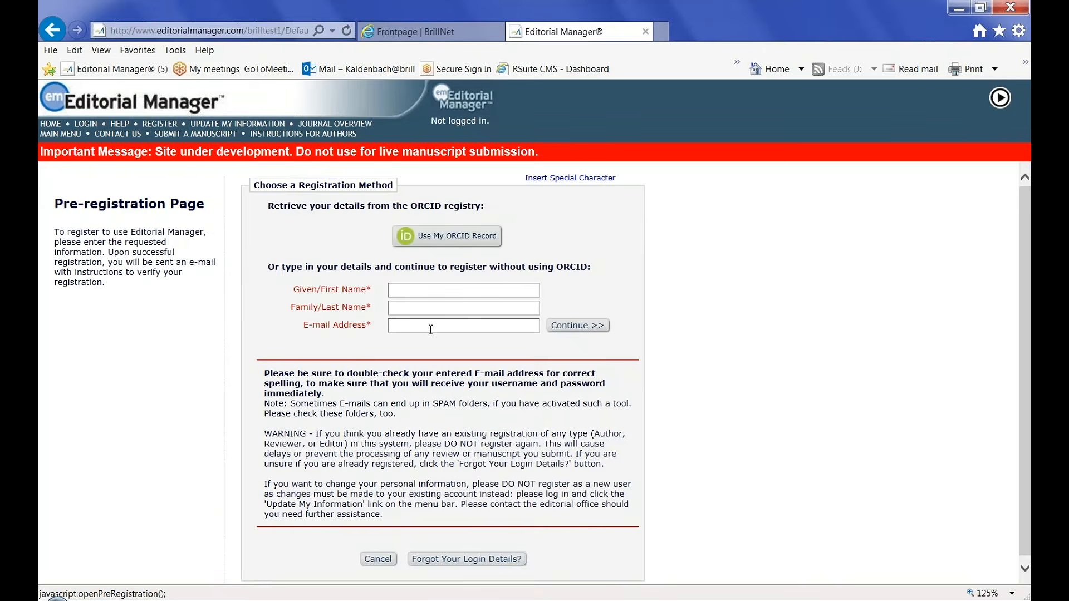
Submit a pre-registration with the author's given name, family name and e-mail address
click(404, 291)
text(Z.A.)
click(398, 307)
text(Author)
click(396, 325)
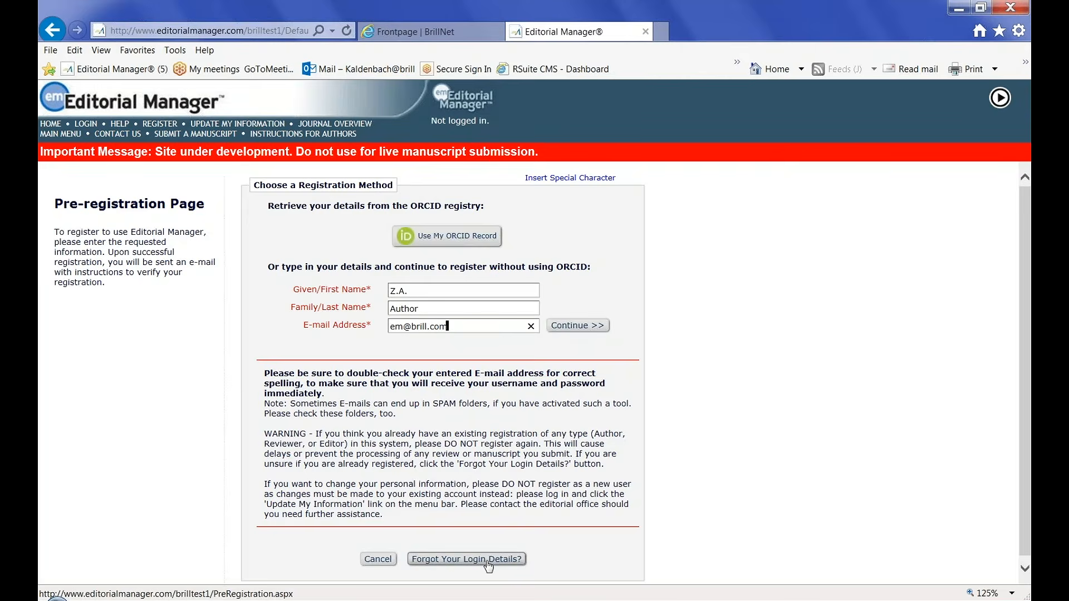
click(583, 329)
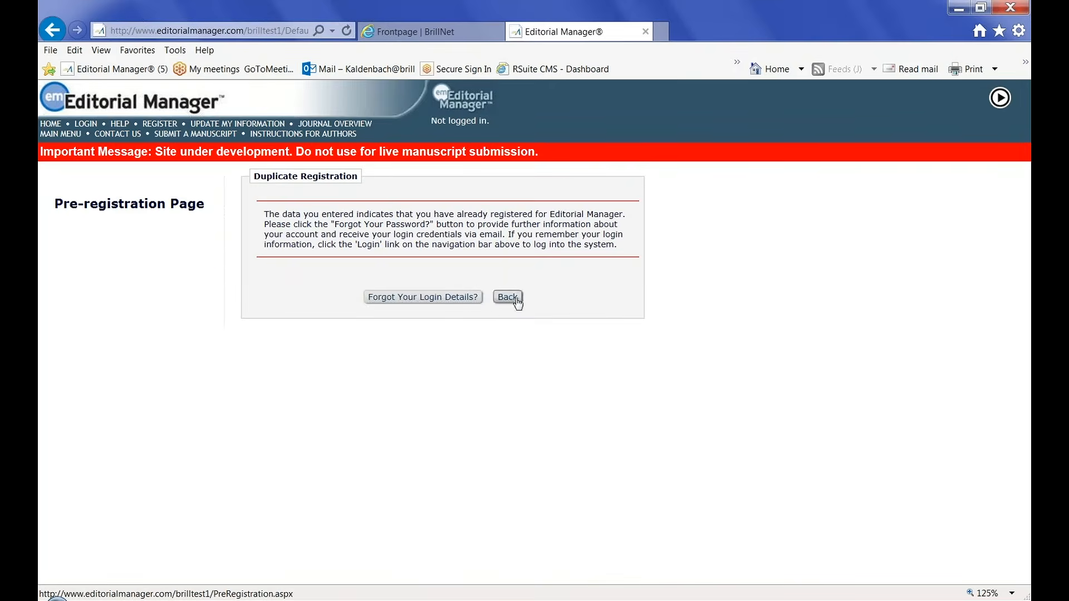
From the main menu, log in as an author with the account's username and password
click(58, 134)
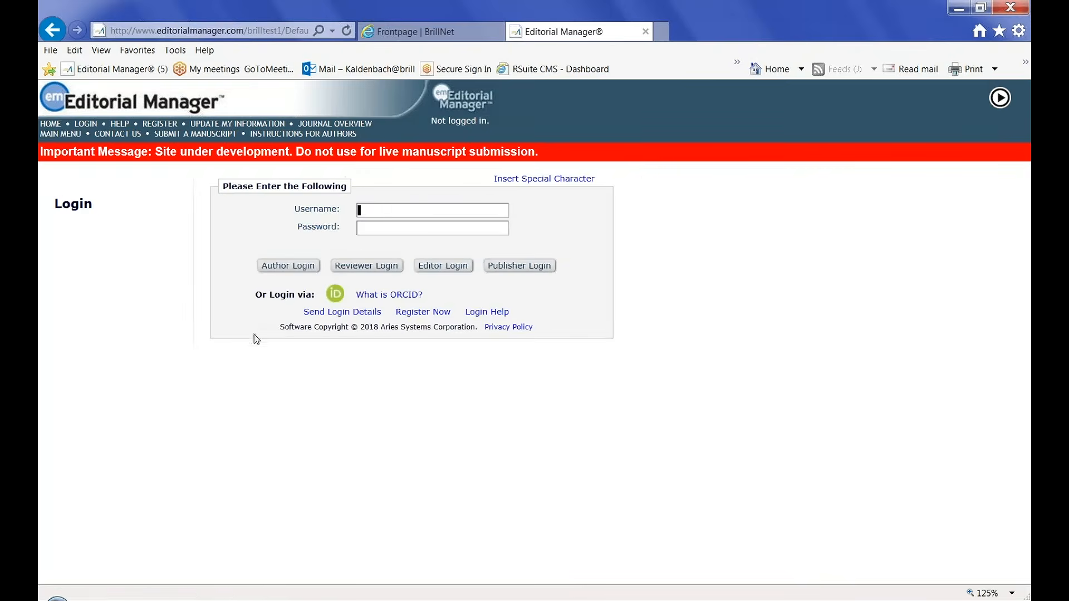
click(374, 228)
text(************)
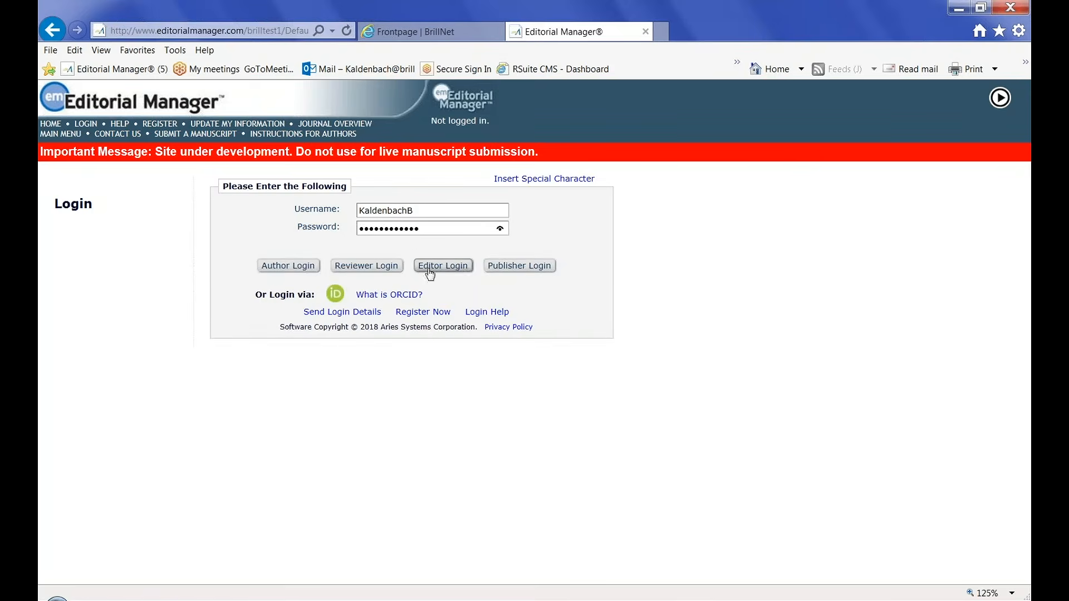
click(292, 267)
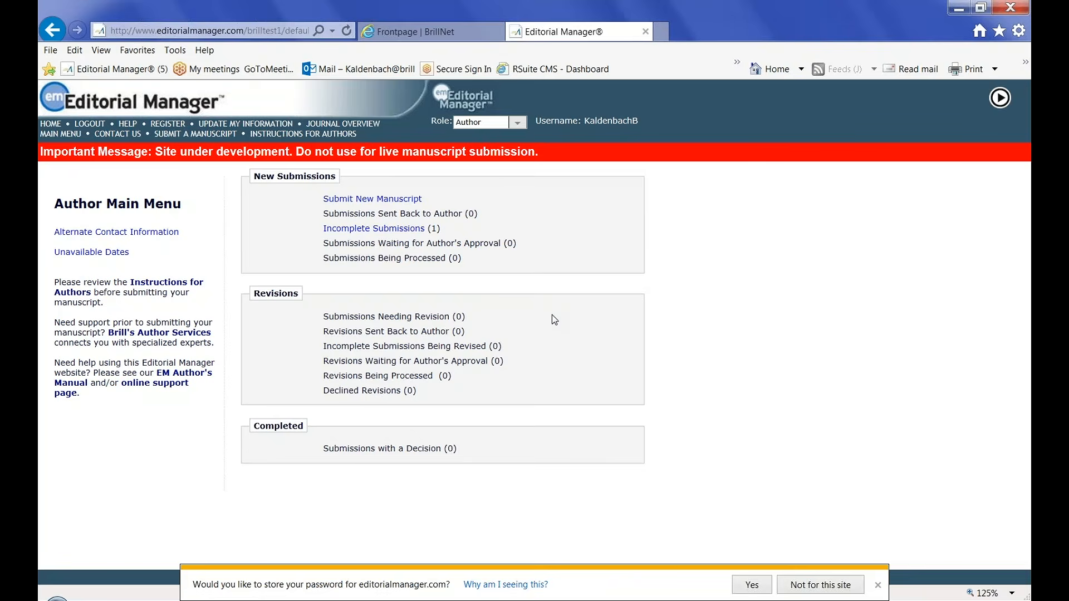
Start a new manuscript and confirm continuing the incomplete 'test ms' submission
click(372, 200)
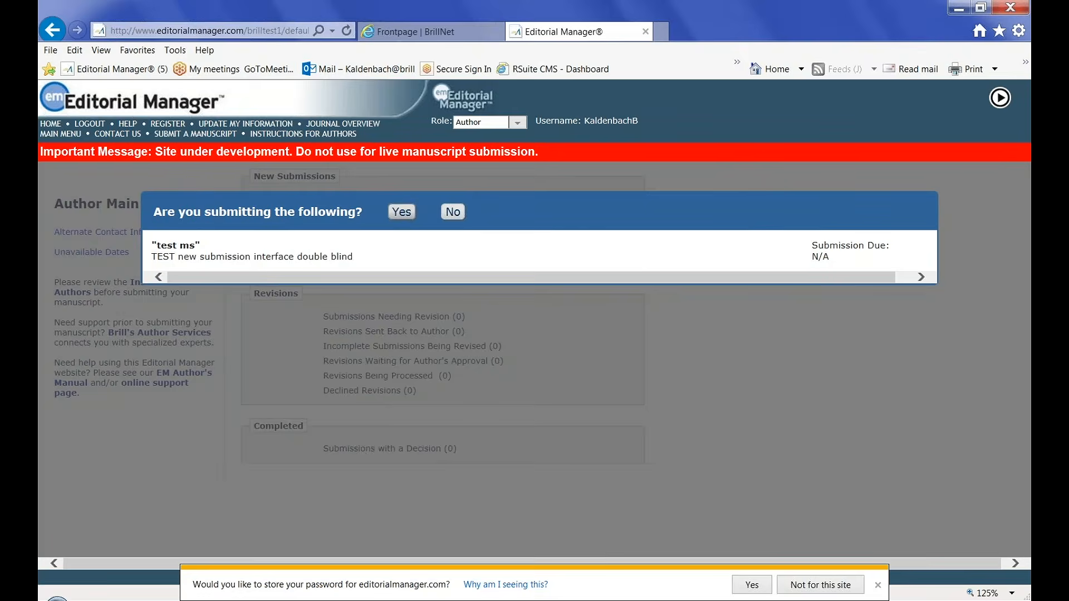
click(402, 212)
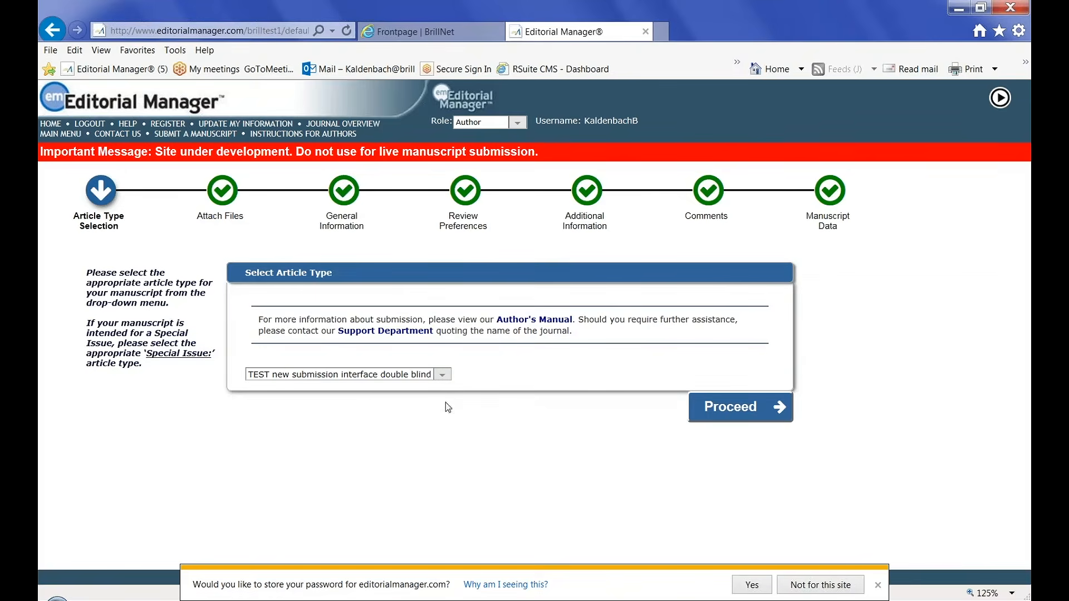
Accept the article type and upload Test title page.doc as the title page
click(722, 411)
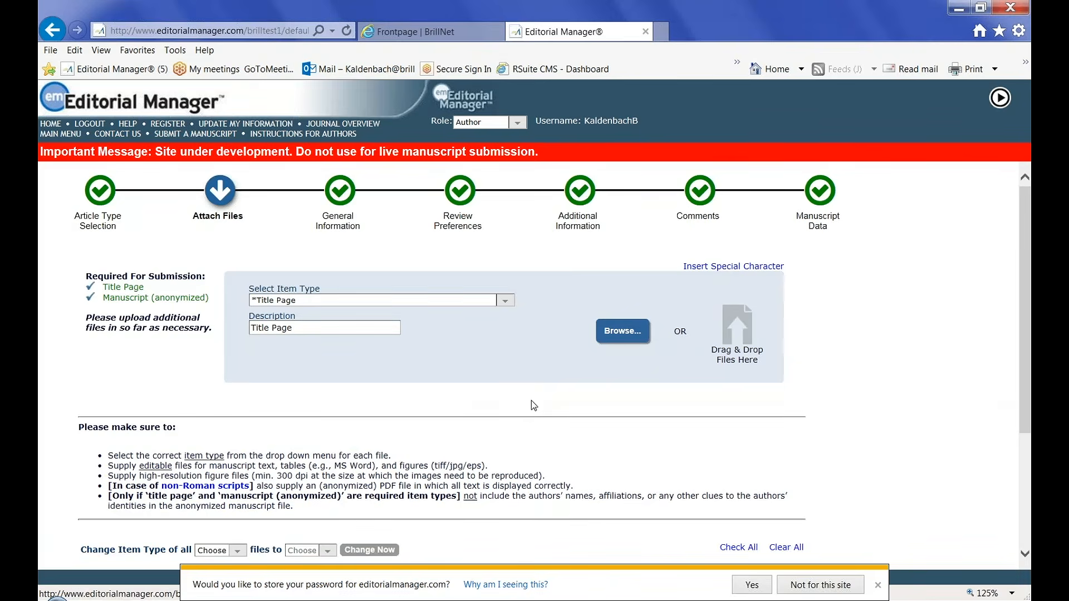
click(618, 333)
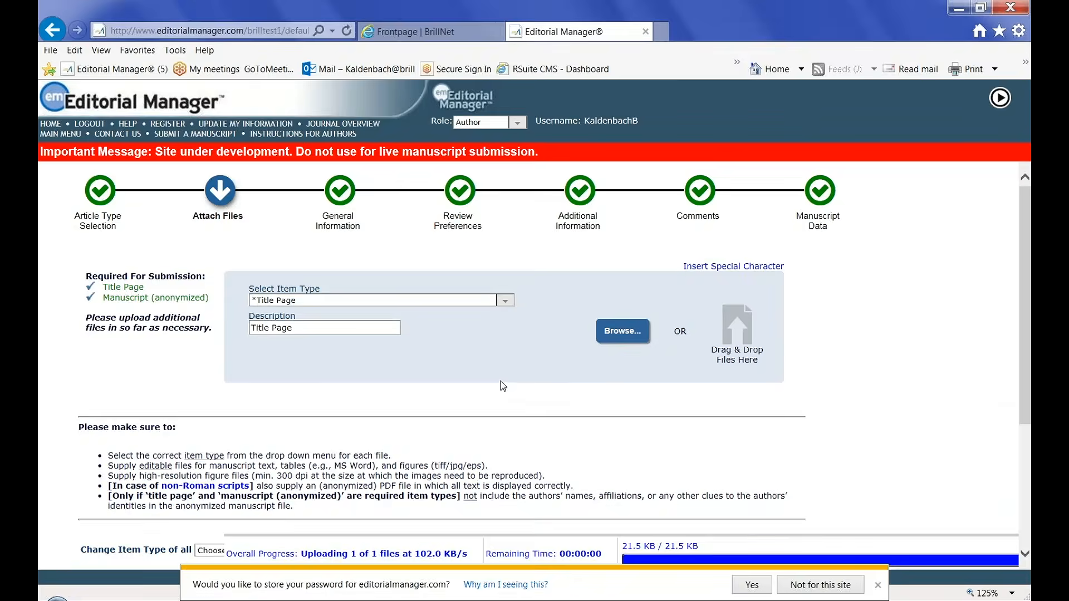
click(876, 584)
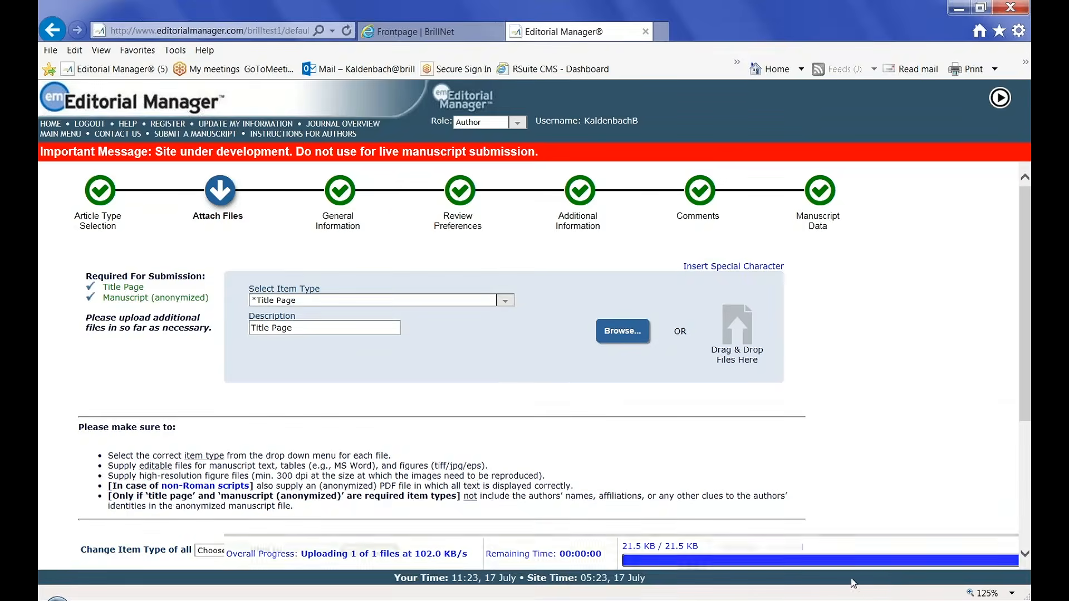
Mark the older Test tp.docx title page for removal
scroll(568, 419, down, 3)
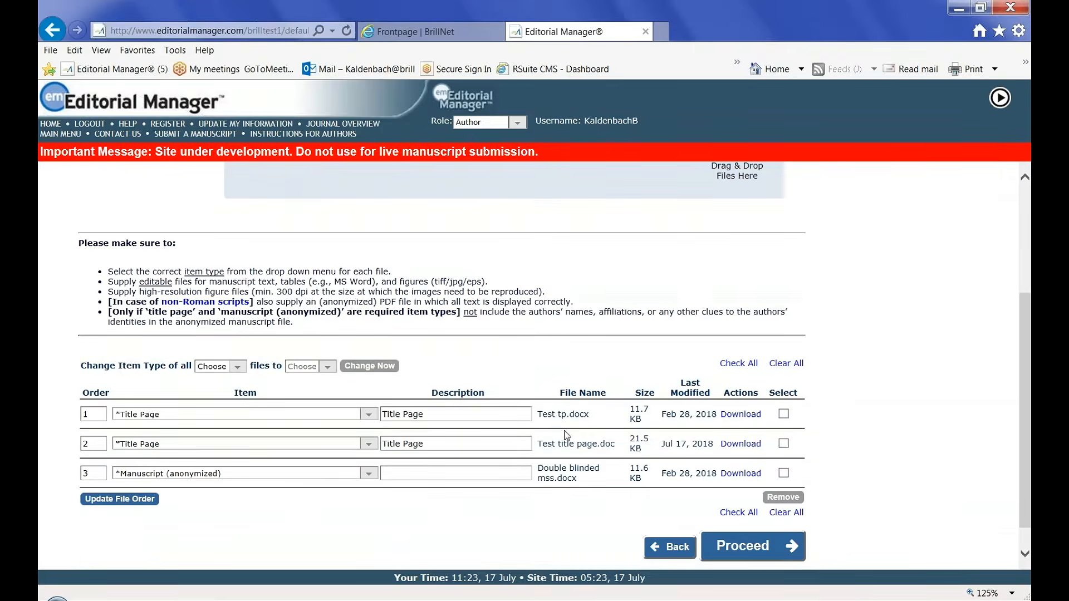
scroll(535, 512, down, 1)
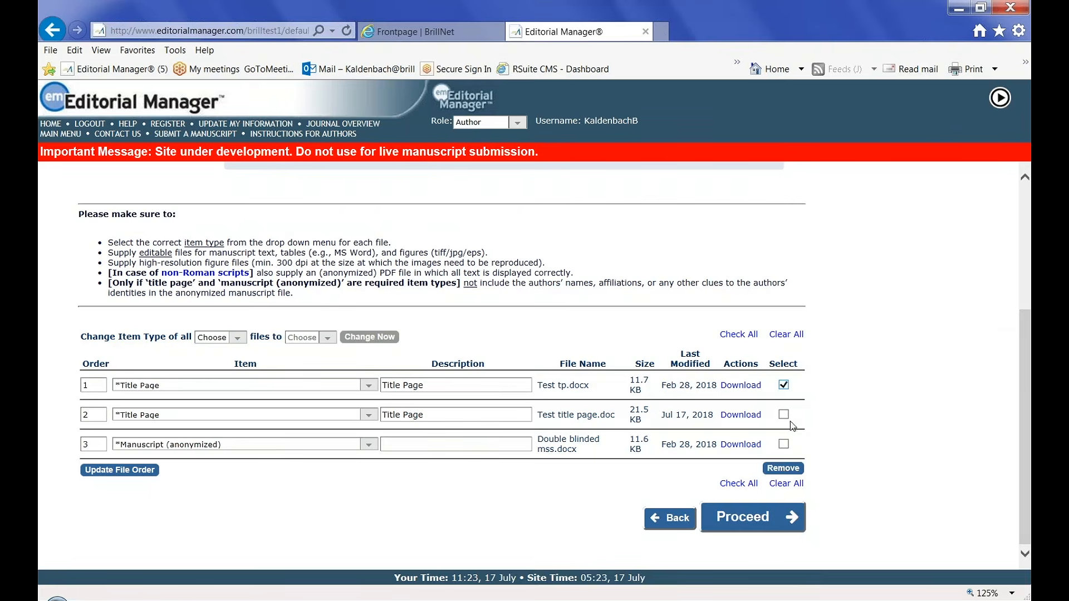
click(784, 386)
Remove Test tp.docx, describe the anonymized file as 'Manuscript', and proceed
click(782, 469)
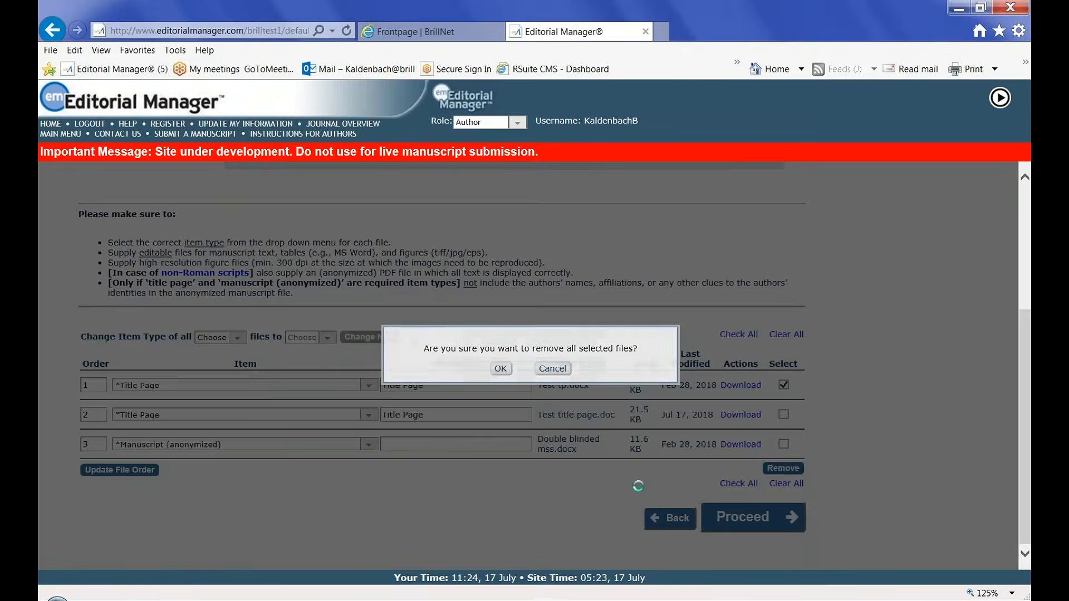
click(500, 369)
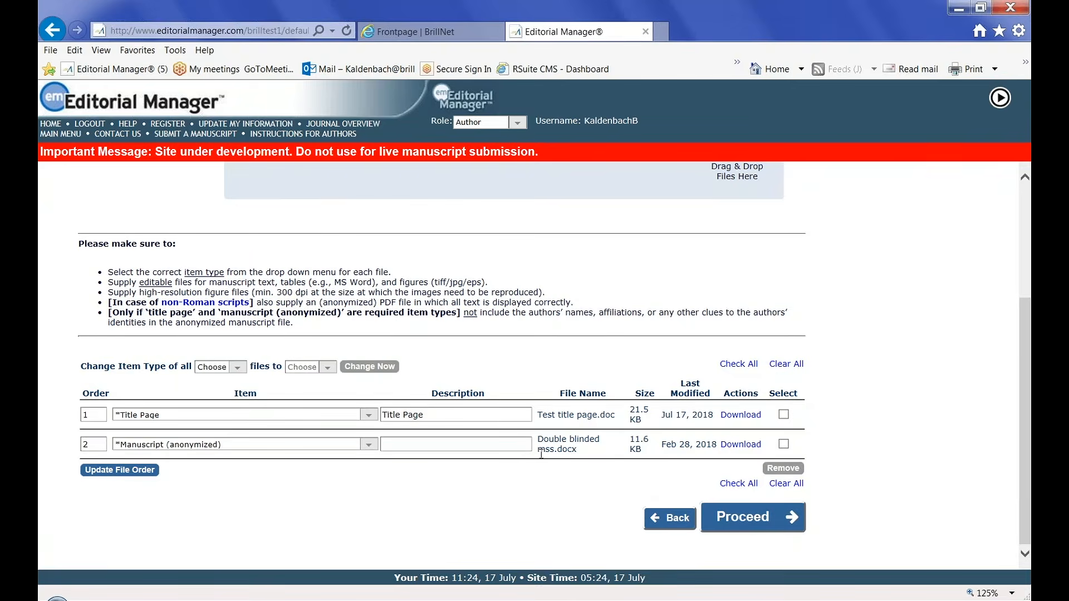
click(427, 440)
text(Manuscript)
click(766, 521)
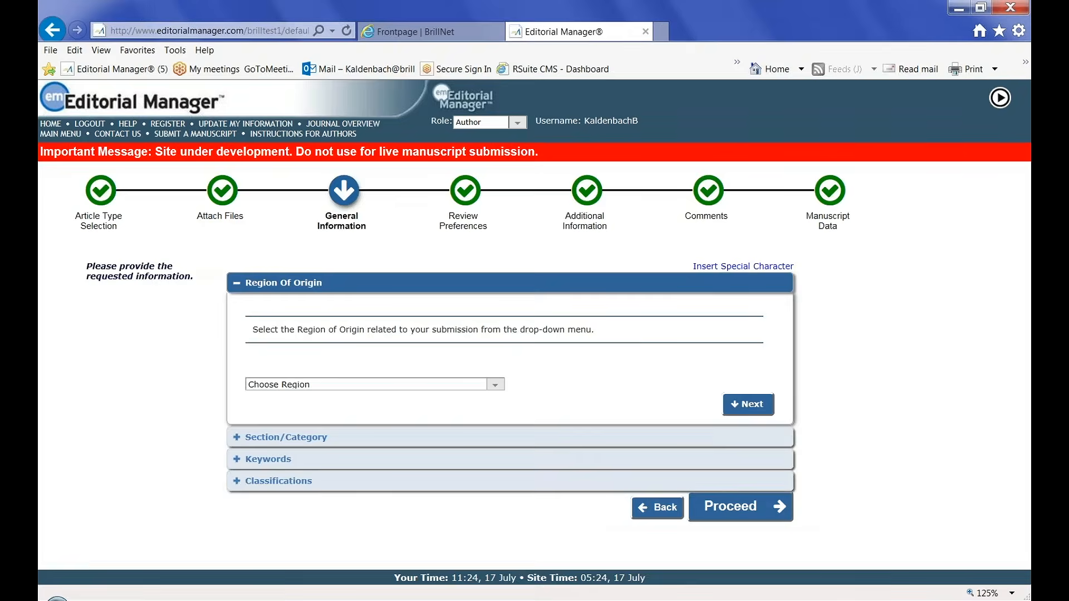
Set the region of origin to UNITED STATES and the section to test section
click(496, 385)
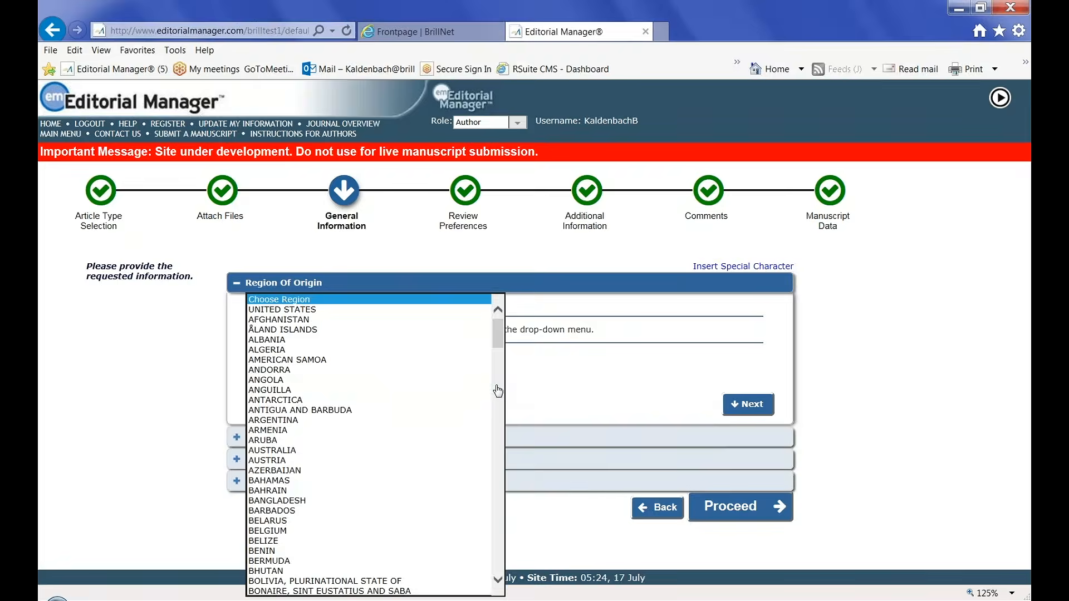
click(341, 310)
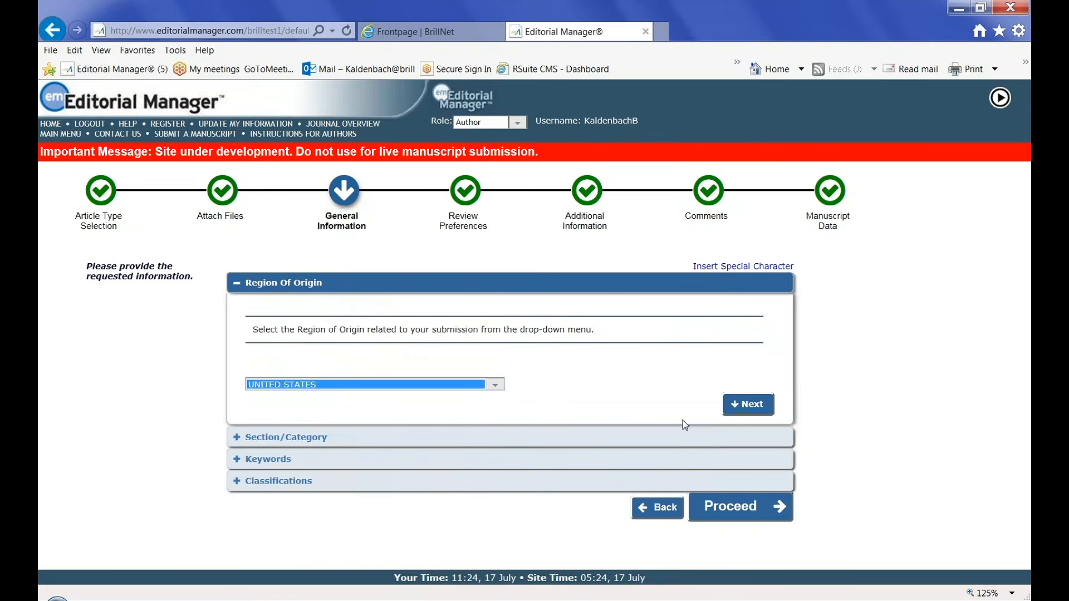
click(743, 405)
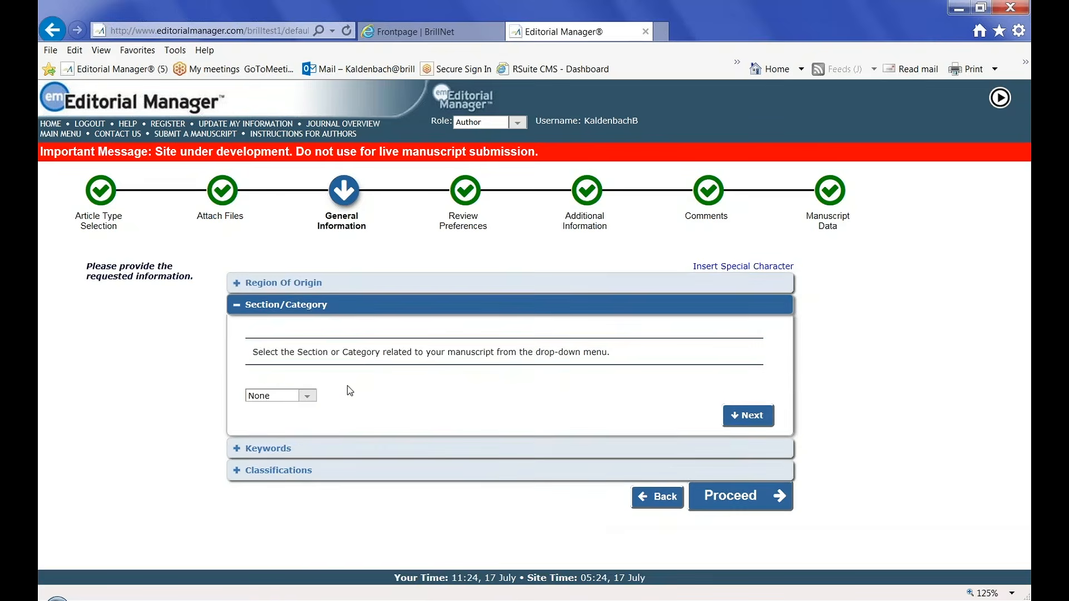
click(309, 398)
click(309, 409)
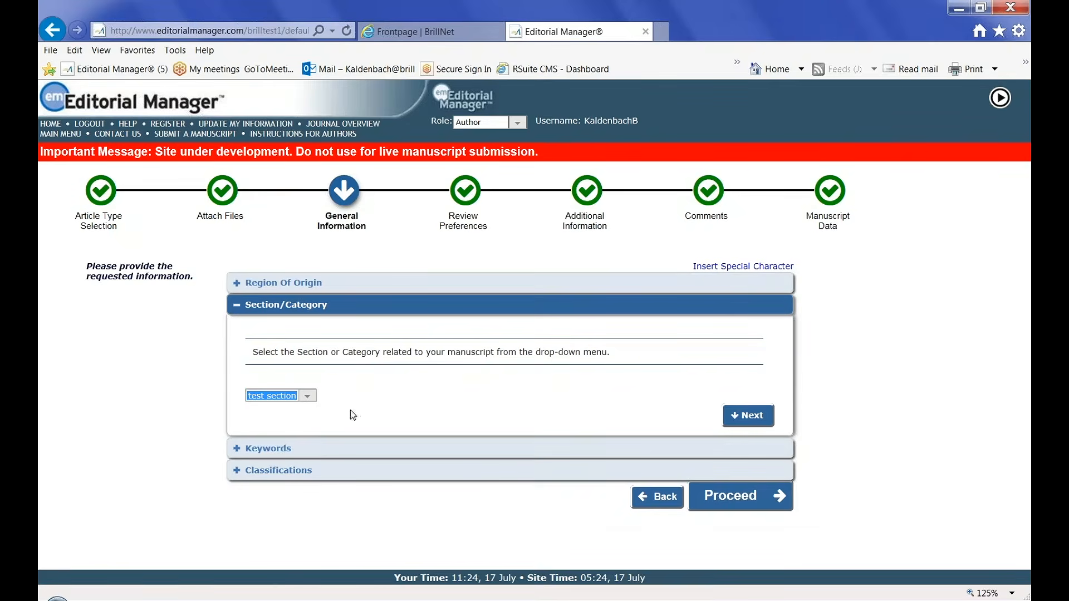
click(748, 415)
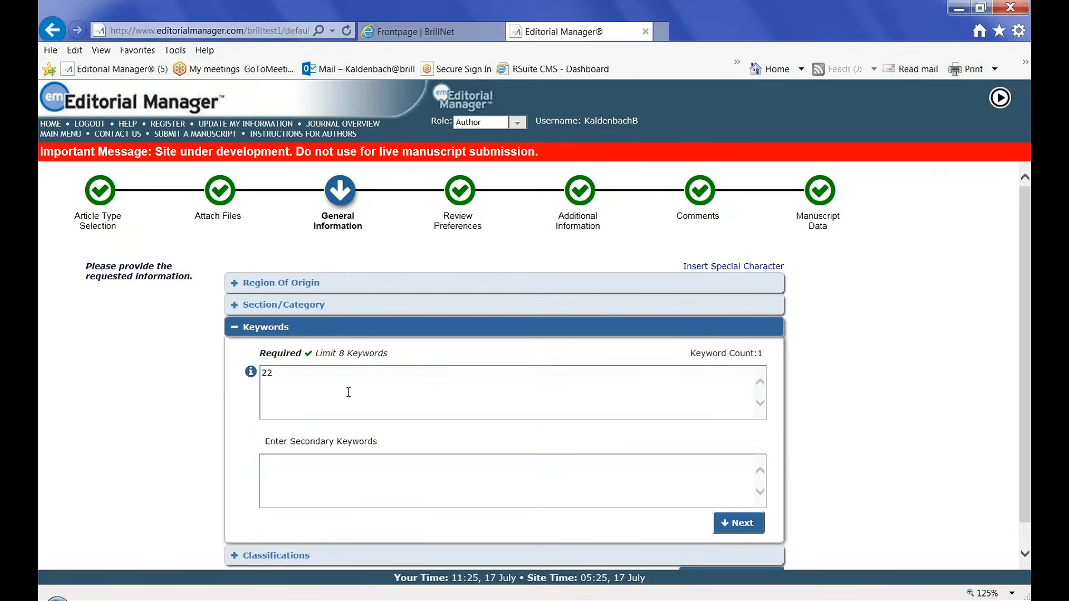
Replace keyword 22 with 'the; keyword' in both Keywords and Secondary Keywords
click(275, 373)
key(BackSpace)
key(BackSpace)
text(the keyword)
click(279, 376)
text(;)
click(281, 472)
text(the ; keyword)
click(740, 525)
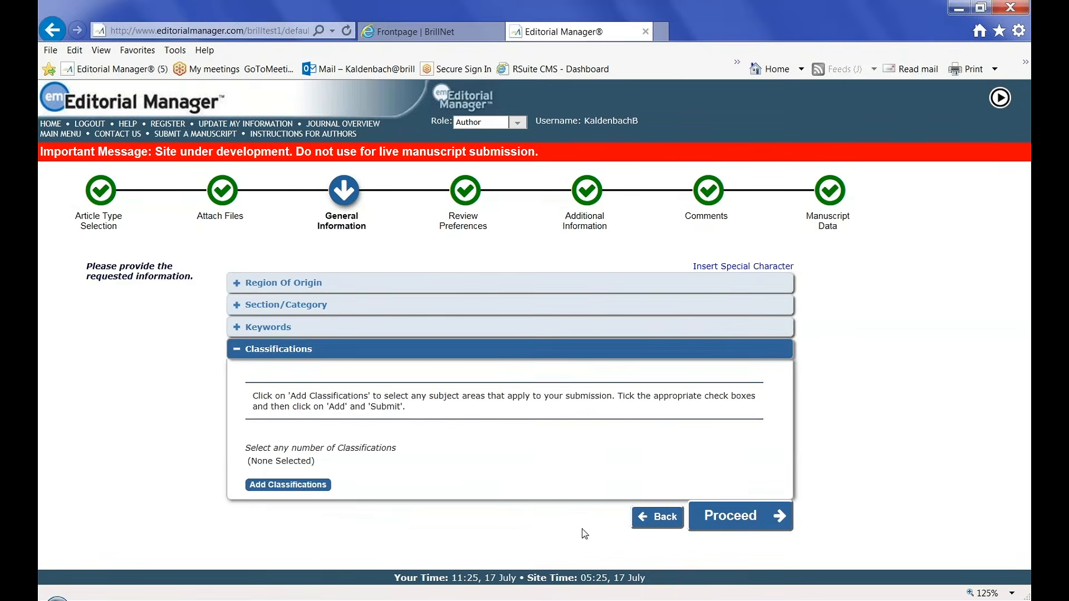
Tick Greek in the classification chooser, add it, and submit the selection
click(309, 486)
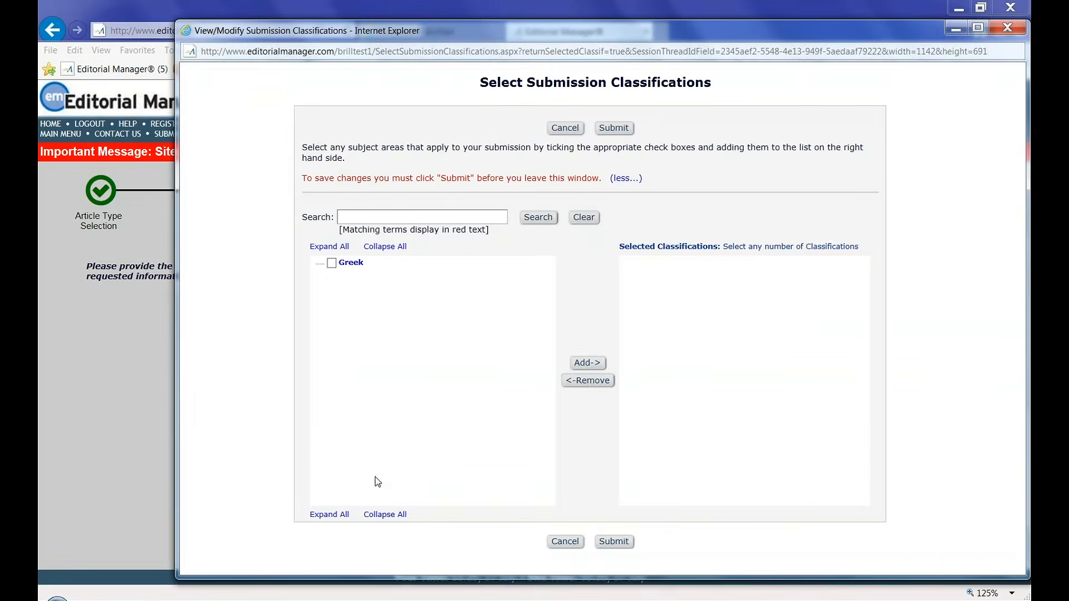
click(333, 264)
click(582, 363)
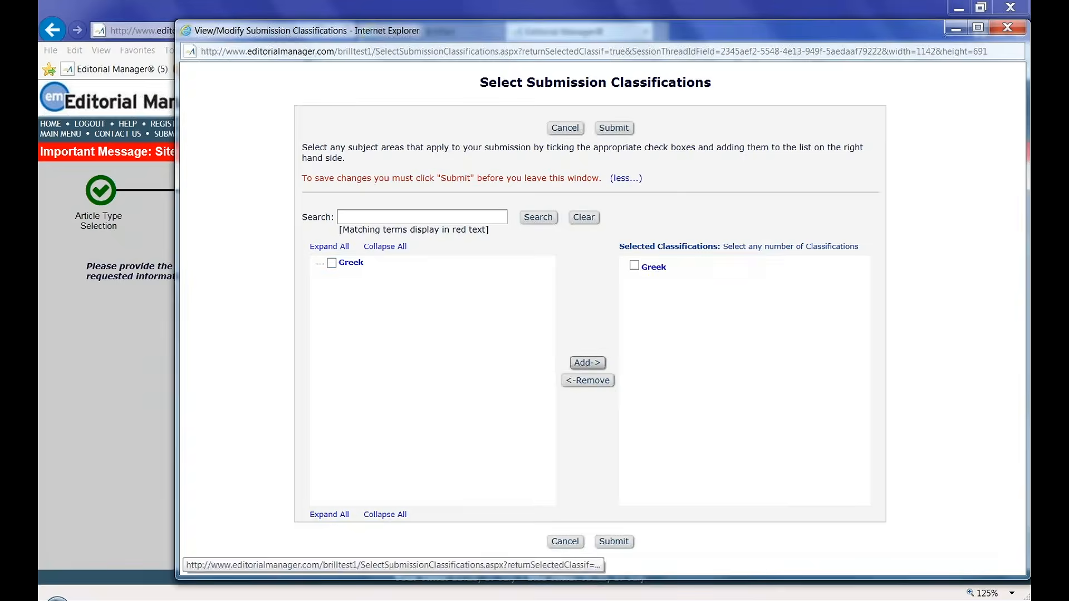
click(616, 543)
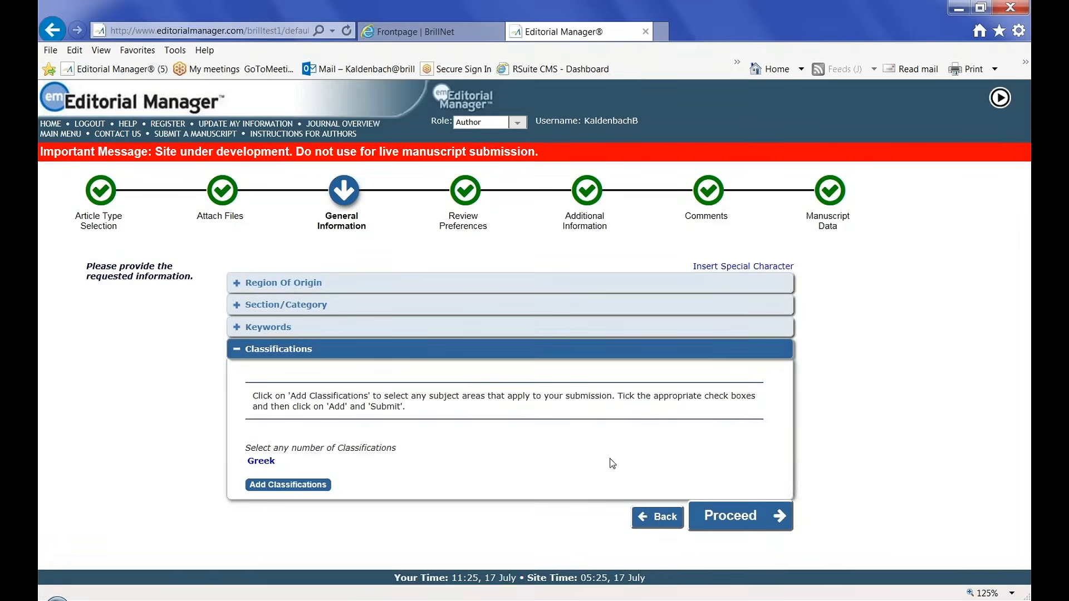
Request the co-editor as the handling editor for the manuscript
click(742, 520)
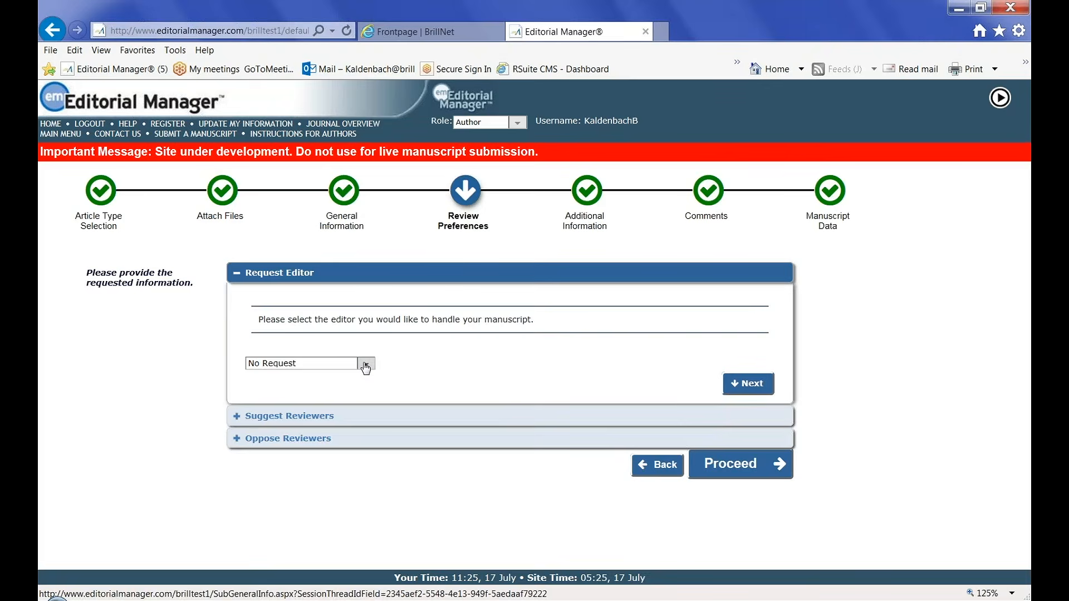
click(366, 367)
click(360, 379)
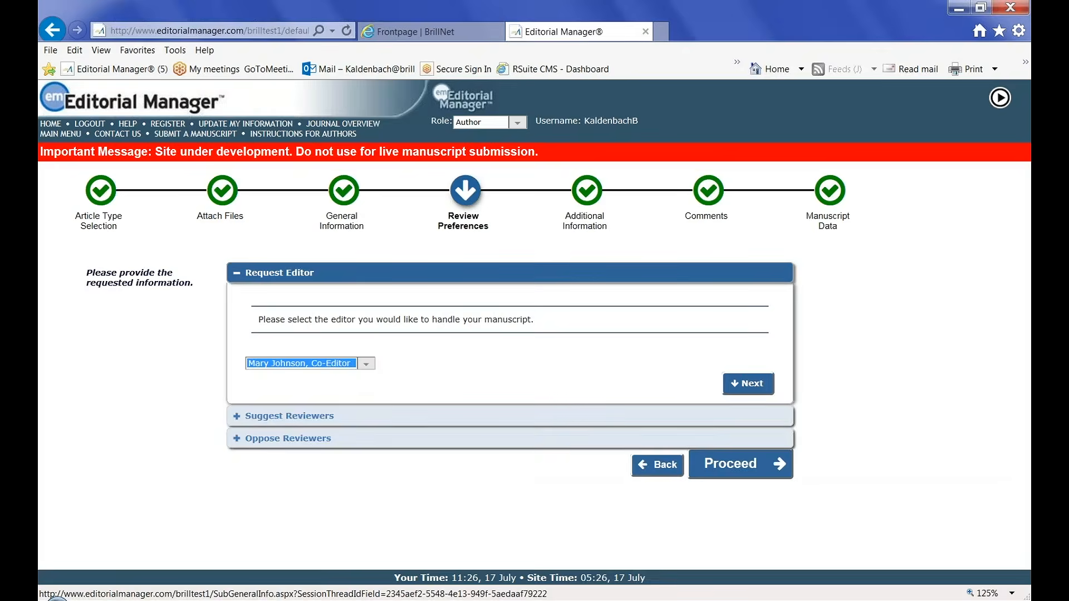
click(739, 383)
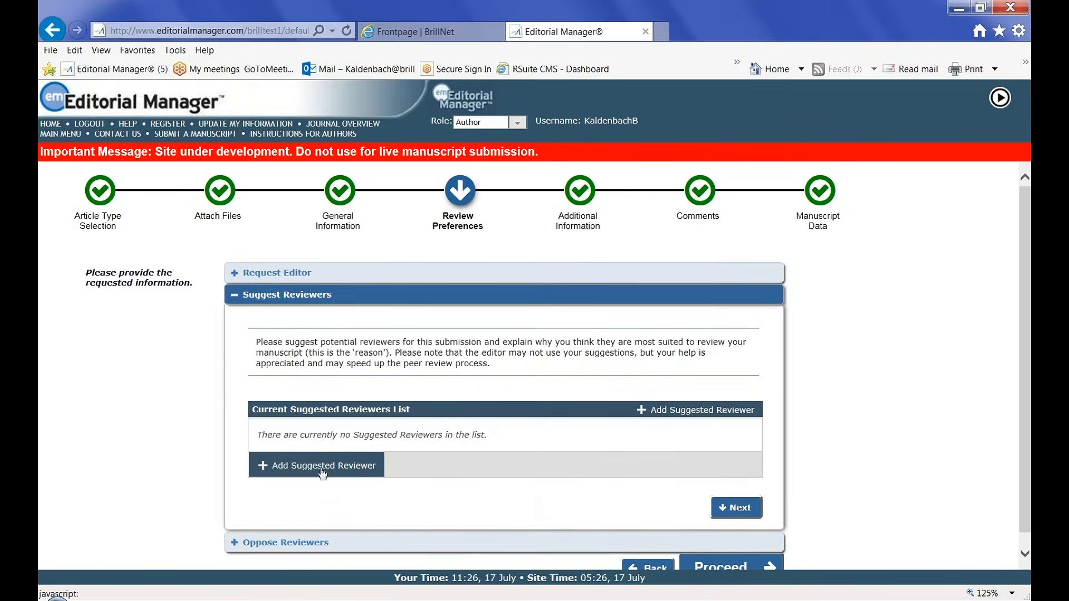
Enter a suggested reviewer's name, degree PhD, and reason 'They know the field.'
click(320, 465)
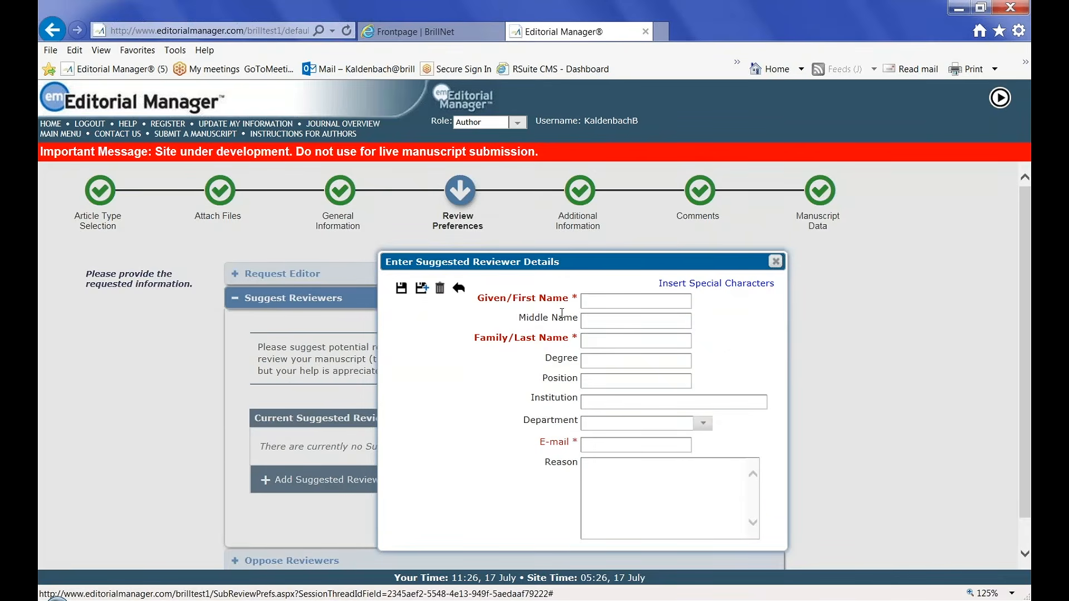
text(A.)
click(592, 346)
text(Reviewr)
key(BackSpace)
key(BackSpace)
key(BackSpace)
key(BackSpace)
text(iewer)
click(584, 362)
text(PhD)
click(605, 442)
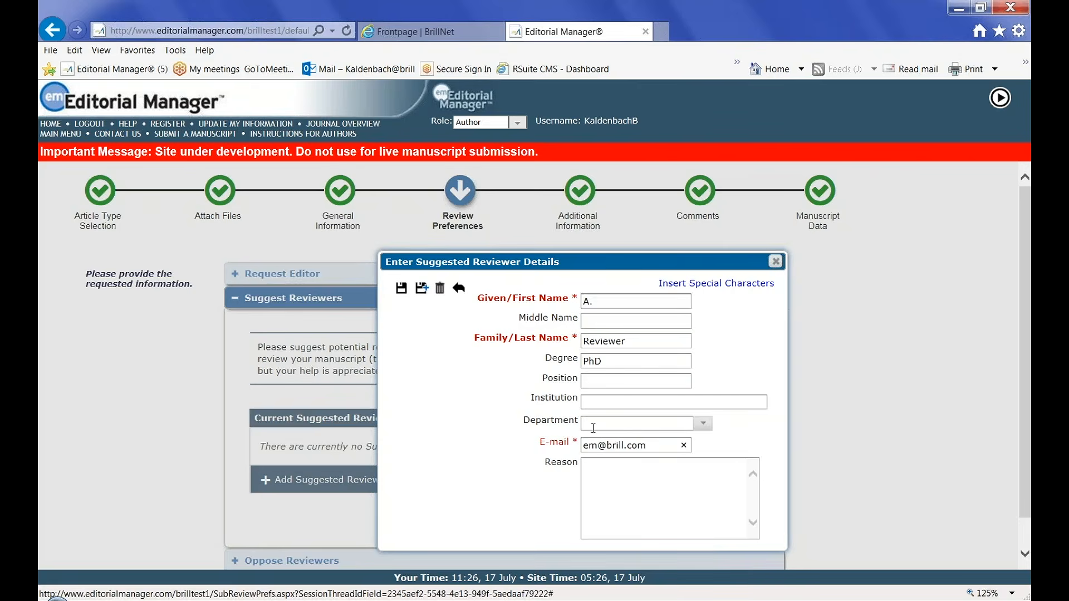
click(595, 461)
text(They know the filed.)
key(BackSpace)
key(BackSpace)
key(BackSpace)
text(eld)
Correct the reviewer's e-mail address, then close the form and discard the details
scroll(725, 553, down, 1)
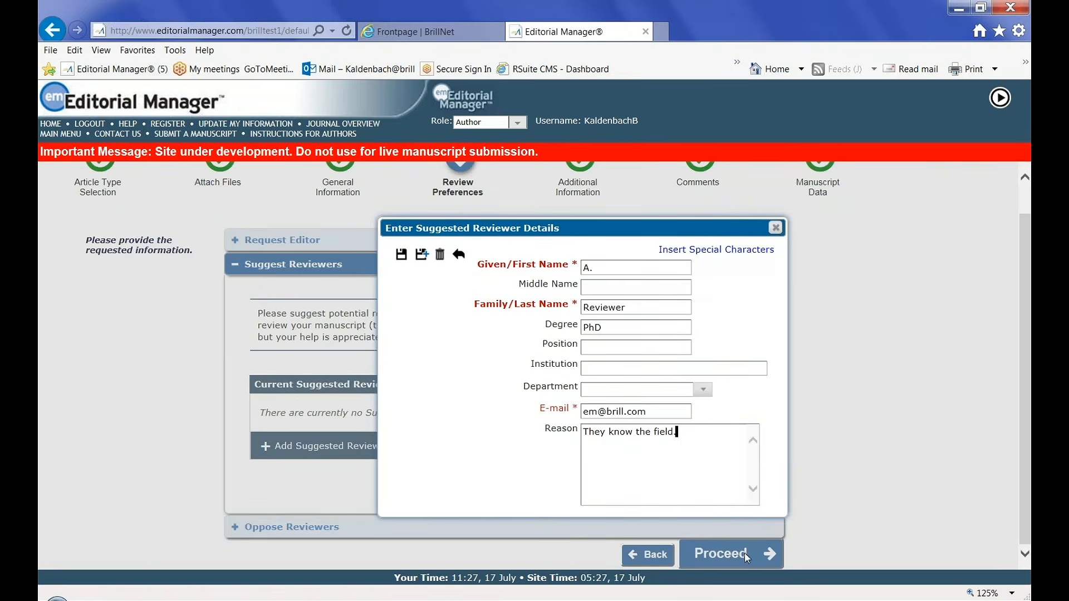
drag(656, 412, 553, 409)
drag(589, 412, 576, 410)
key(BackSpace)
click(648, 408)
text(@brill.nl)
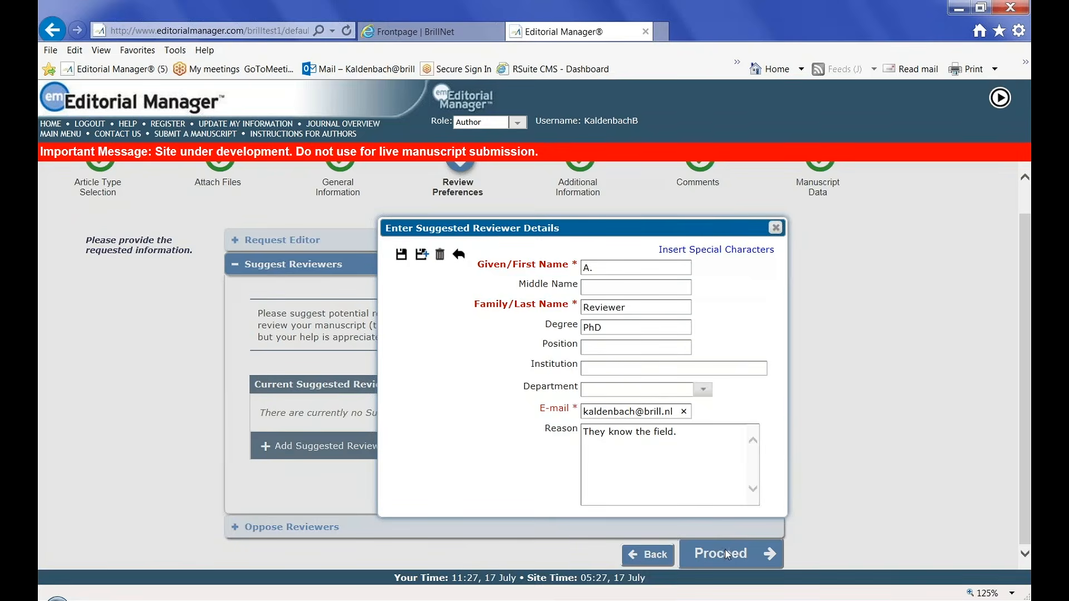
click(777, 230)
click(550, 413)
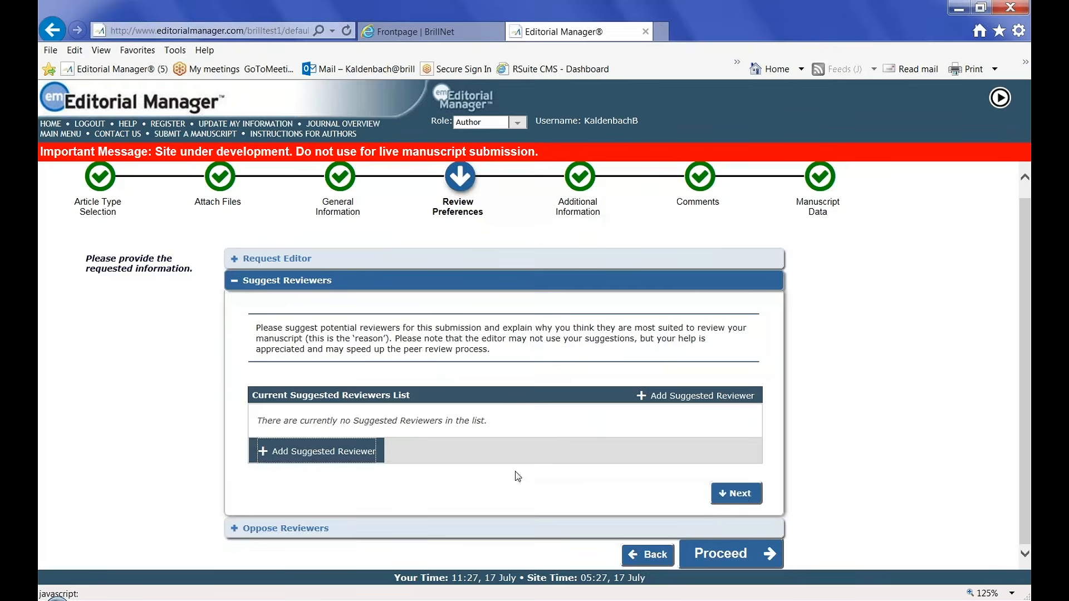
Pass through Oppose Reviewers without changes to reach the Additional Information questionnaire
click(737, 494)
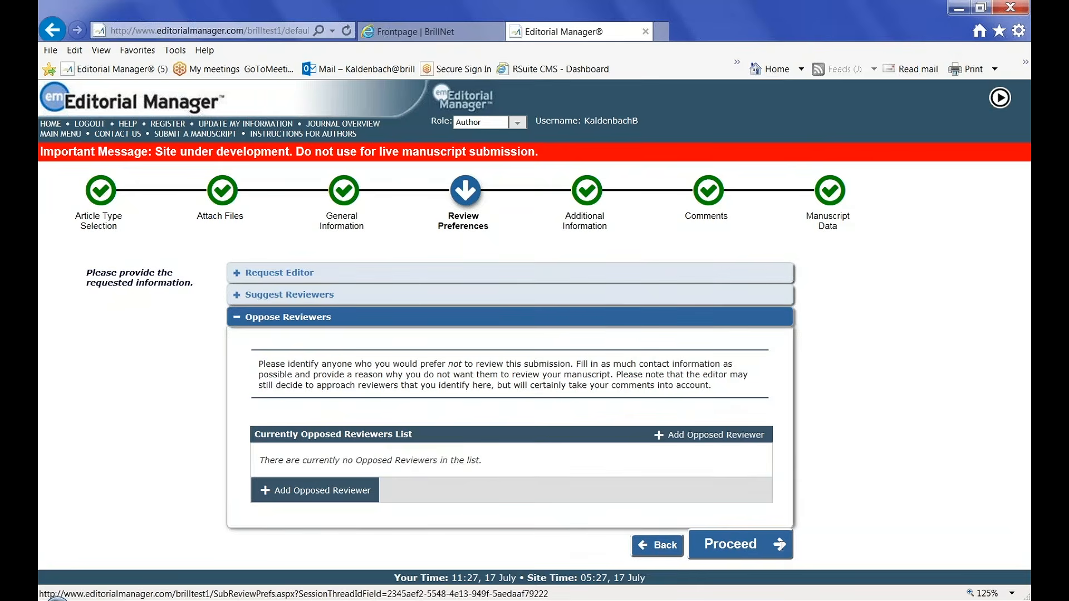
click(731, 549)
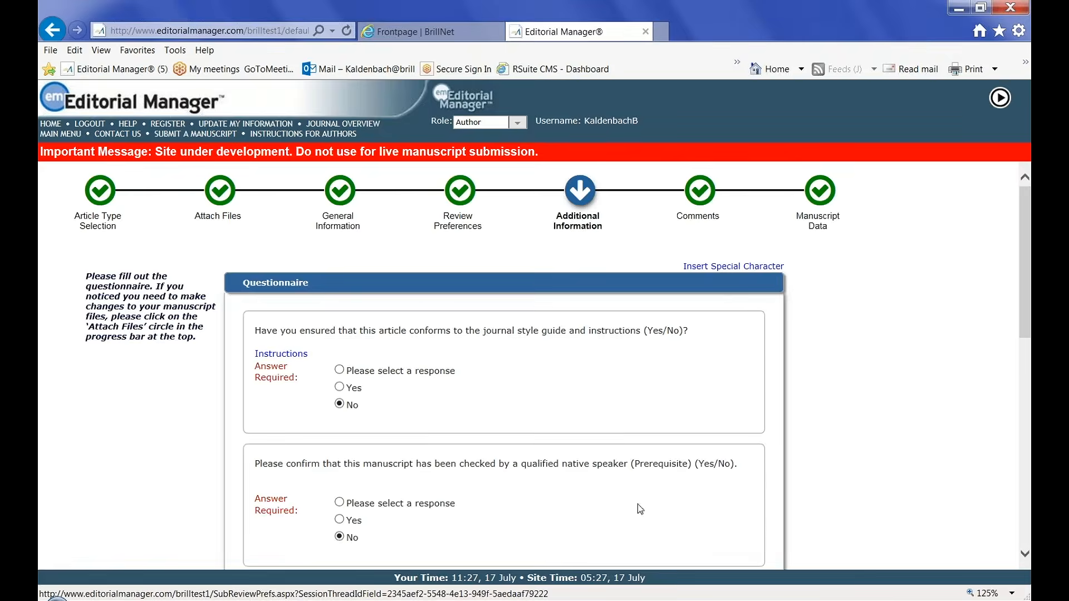
Answer Yes to the style-guide and anonymization questions
scroll(636, 408, down, 1)
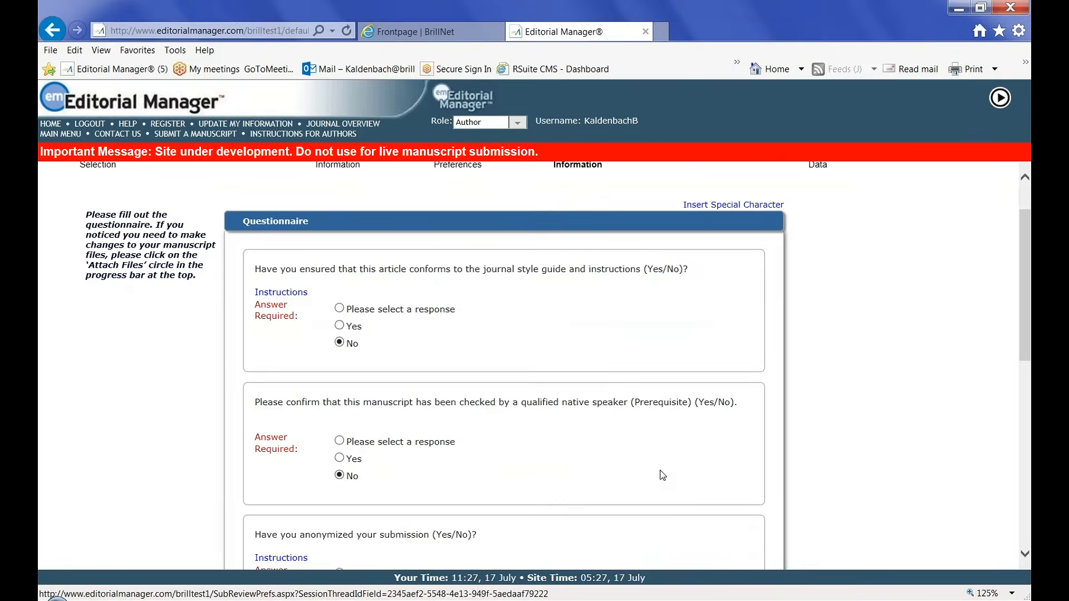
scroll(661, 474, down, 1)
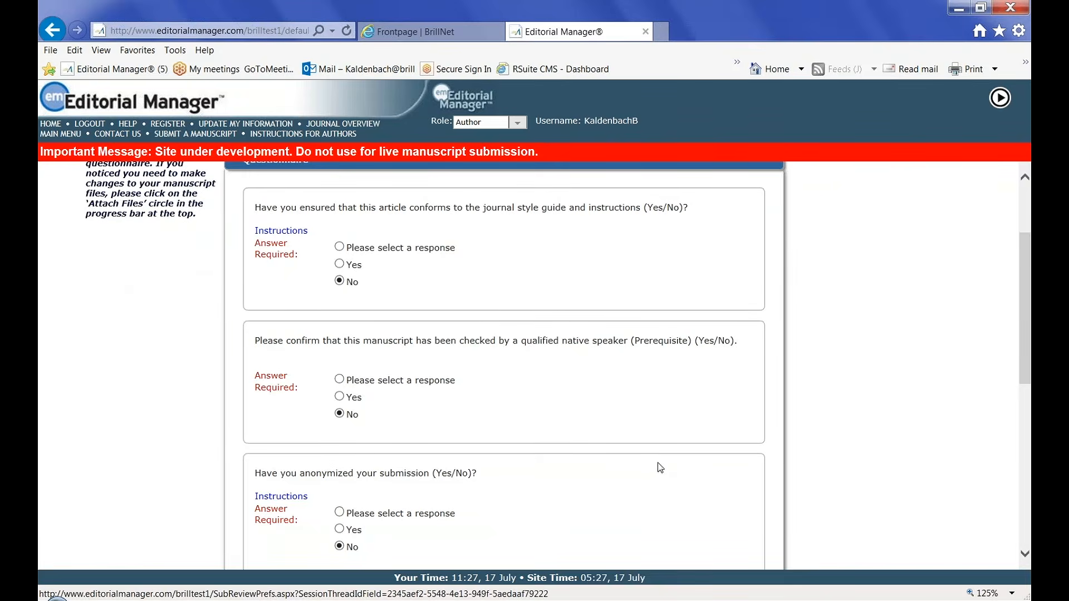
click(340, 265)
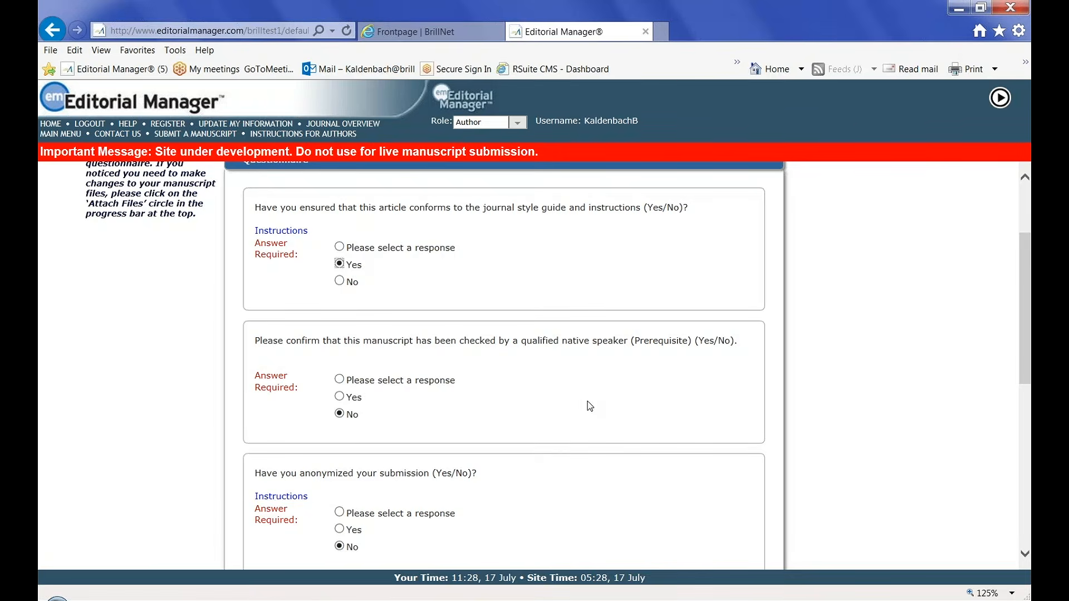
scroll(589, 405, down, 1)
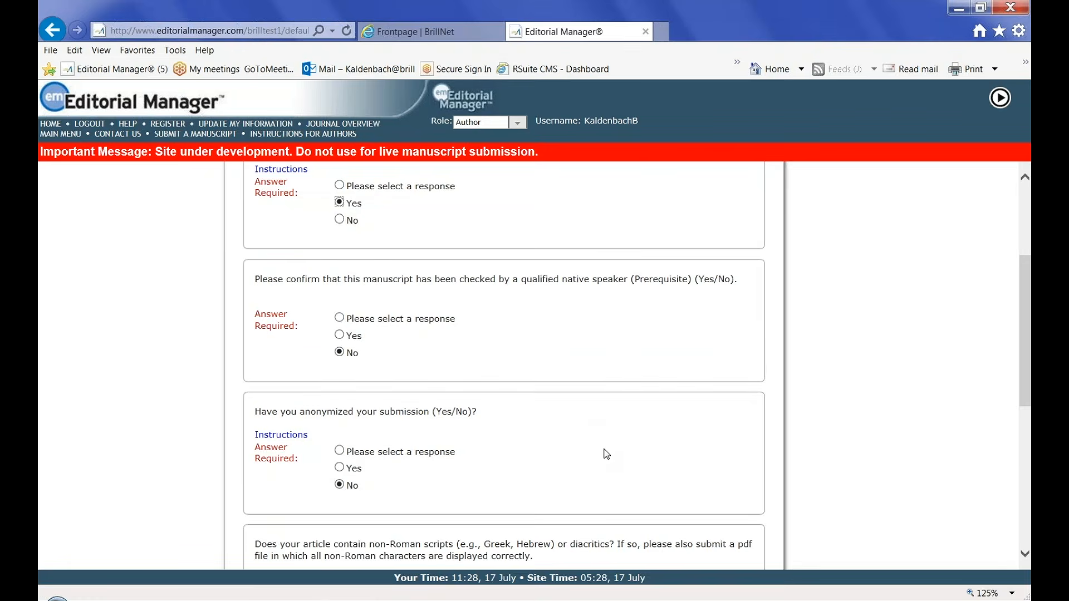
scroll(595, 446, down, 1)
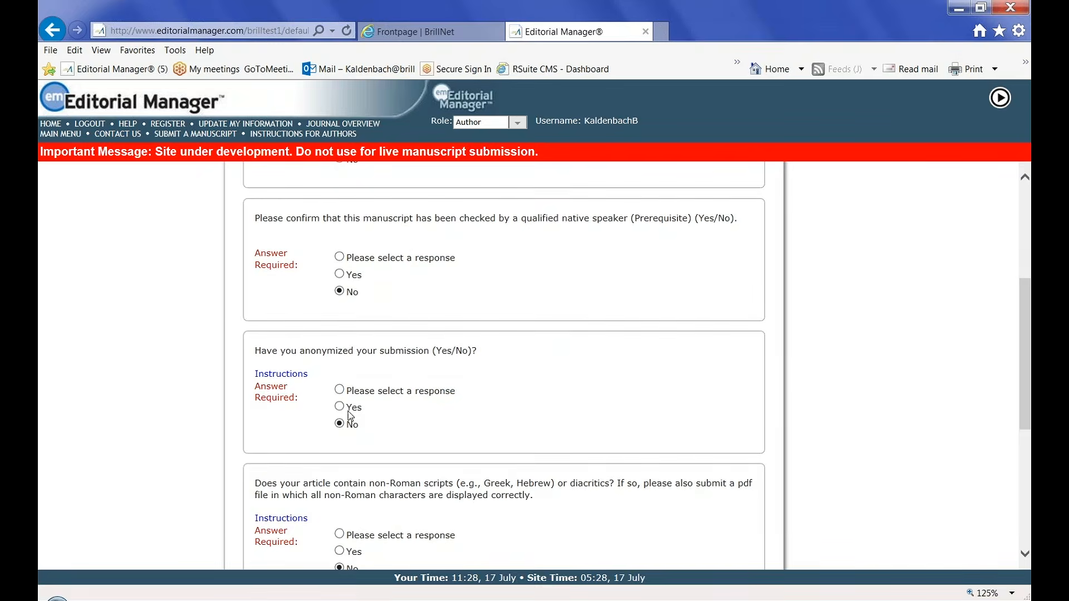
click(339, 407)
Change the word count to 3300 and continue to the Comments step
scroll(548, 396, down, 1)
scroll(540, 348, down, 1)
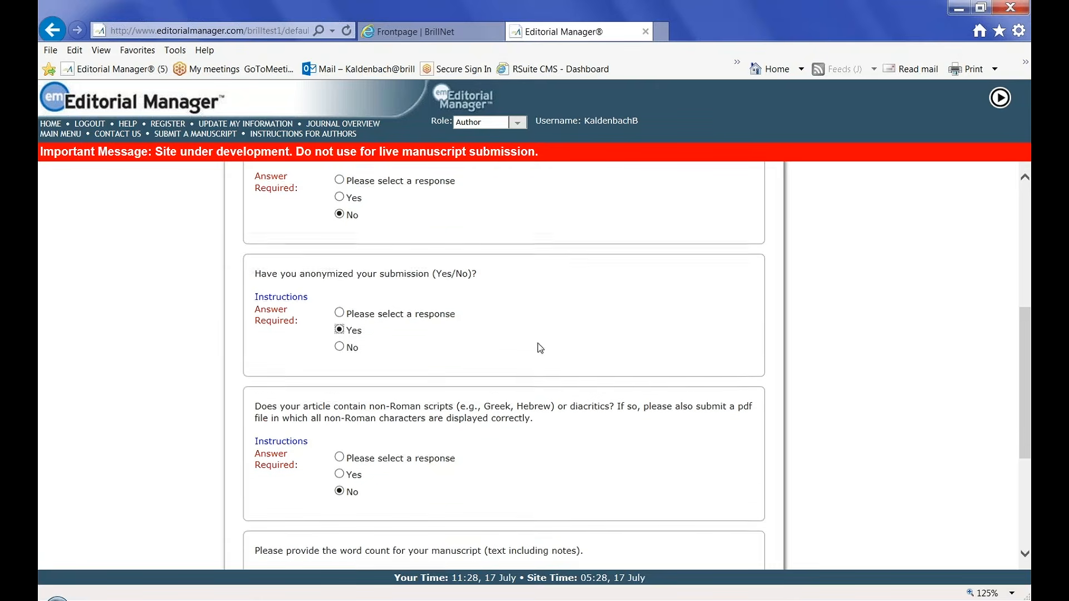
scroll(460, 444, down, 1)
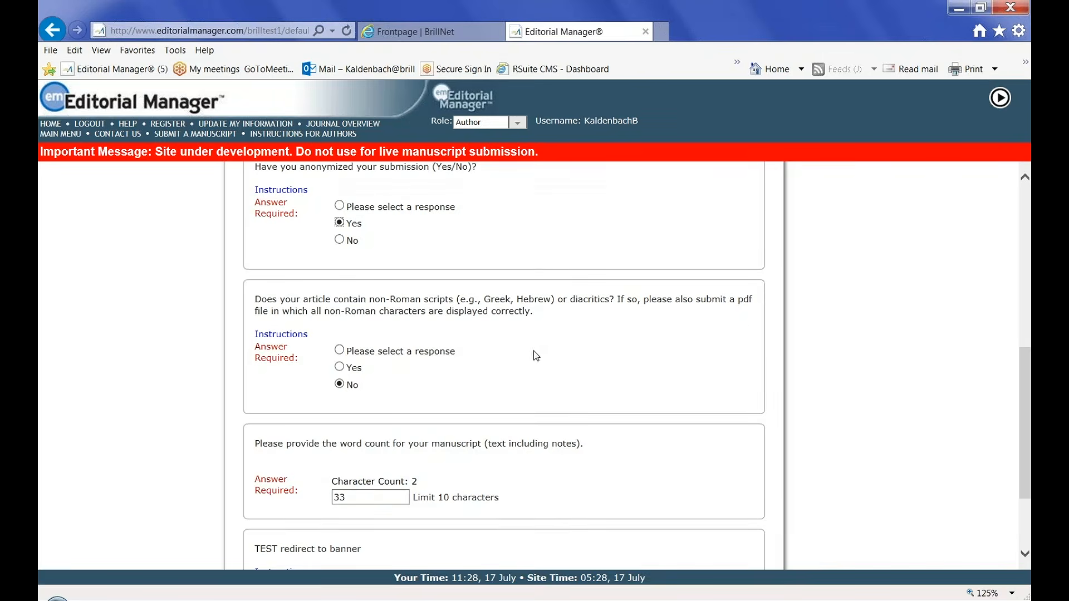
scroll(540, 354, down, 2)
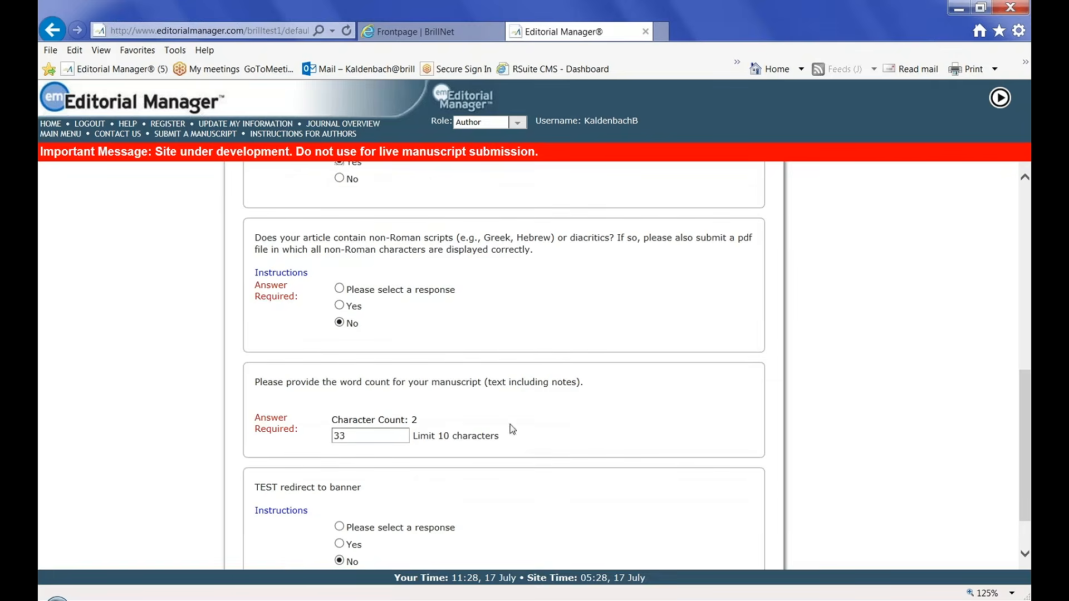
click(350, 435)
text(00)
scroll(518, 466, down, 1)
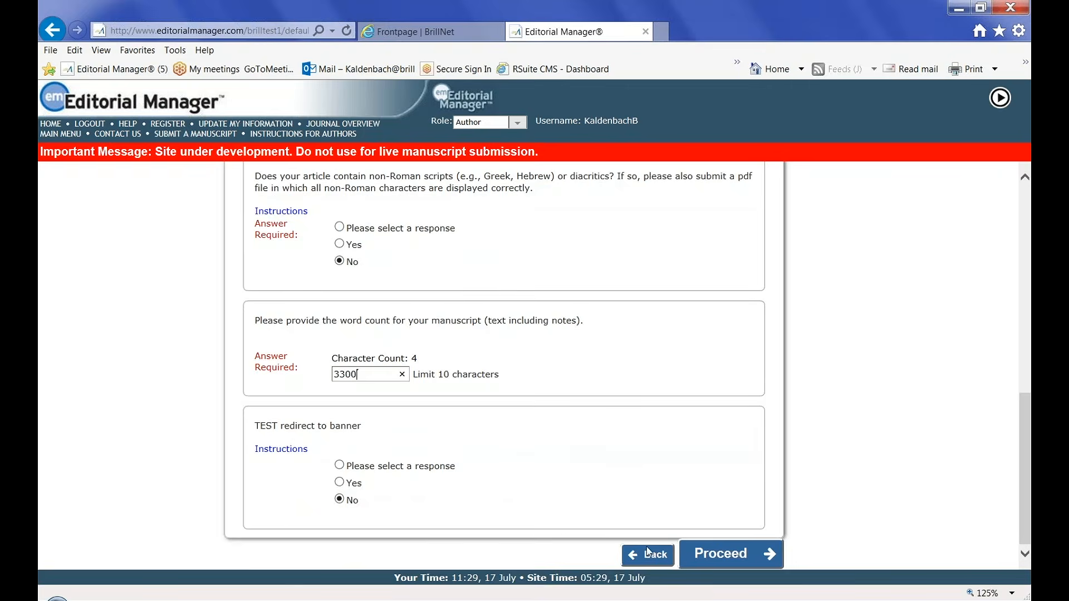
click(720, 553)
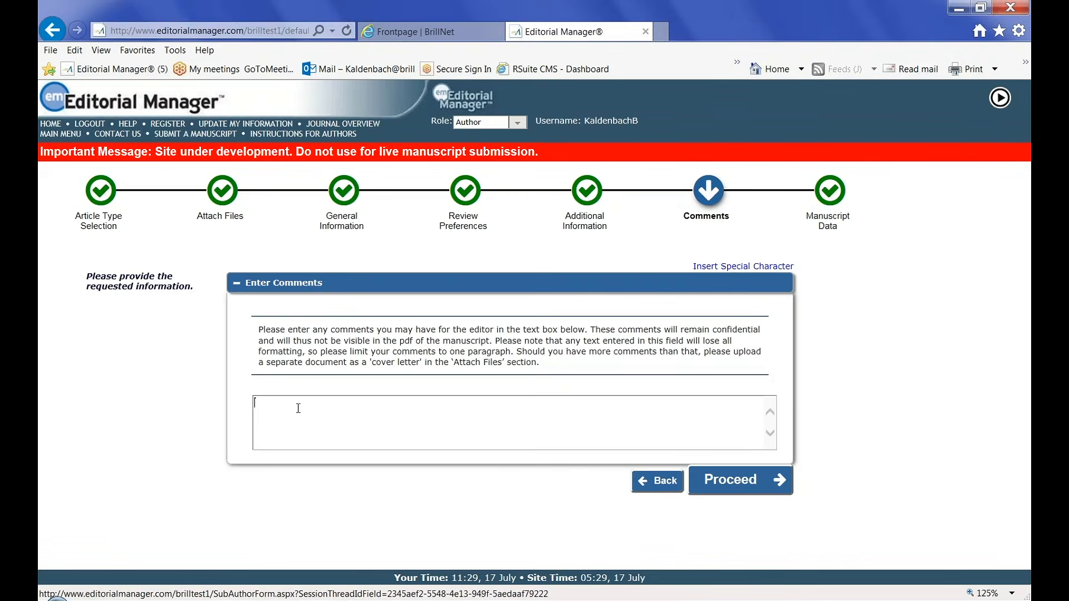
Enter the editor comment 'Please accept my paper.' and proceed to Manuscript Data
text(Please accept my paper.)
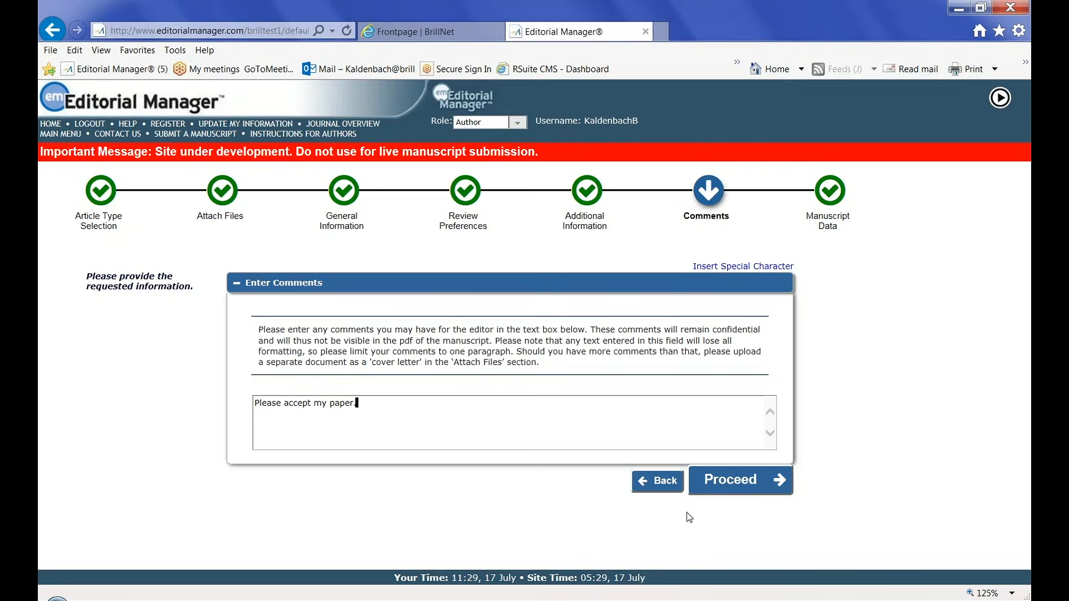
click(743, 484)
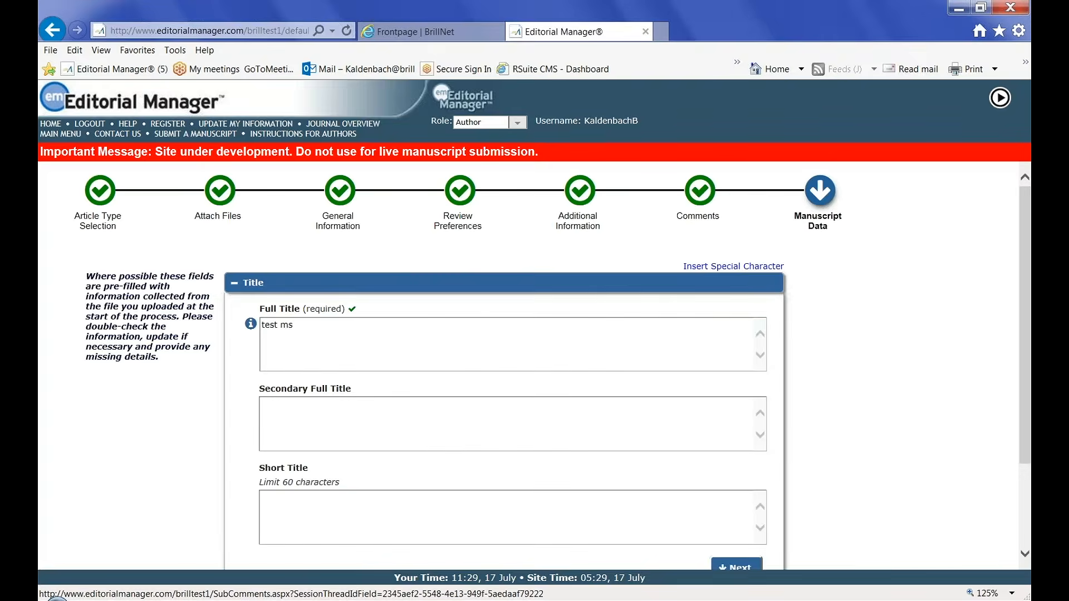
Give the manuscript the short title 'Test ms', then advance past Abstract to Authors
scroll(347, 340, down, 1)
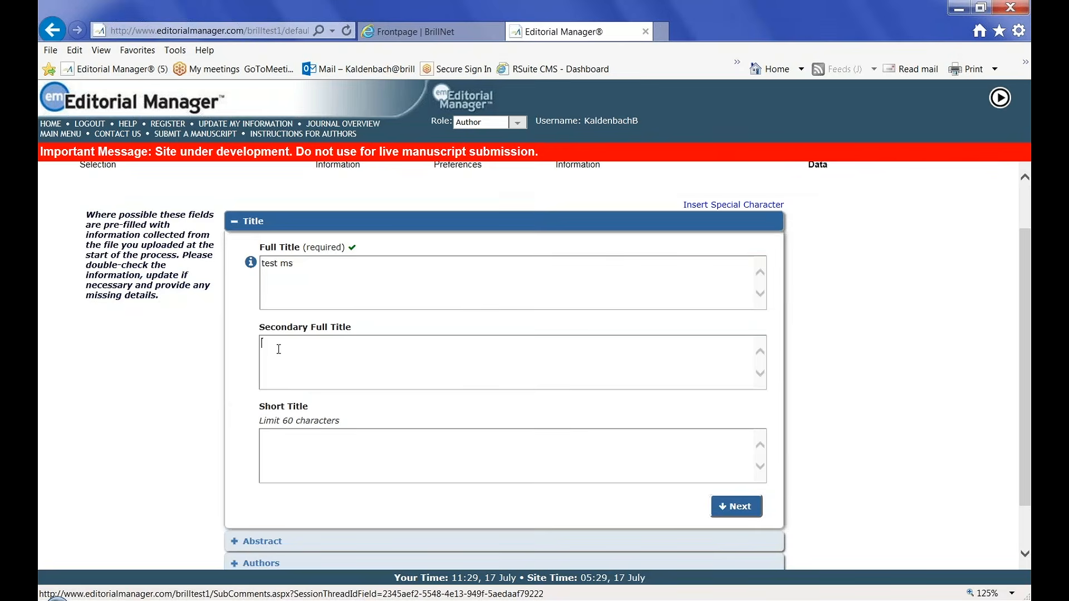
click(273, 440)
text(Test ms)
click(732, 506)
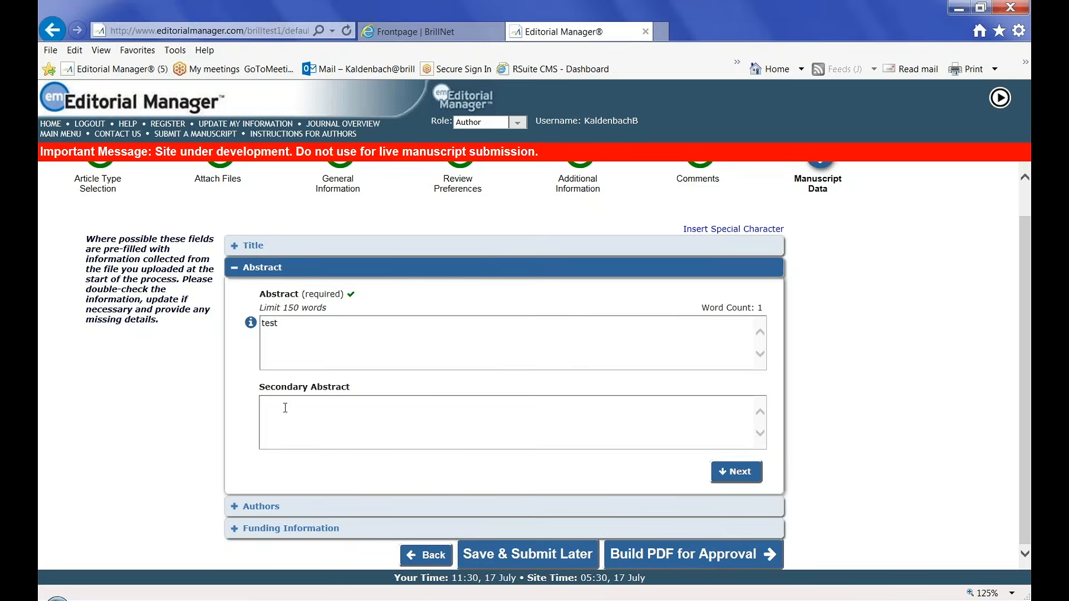
click(736, 472)
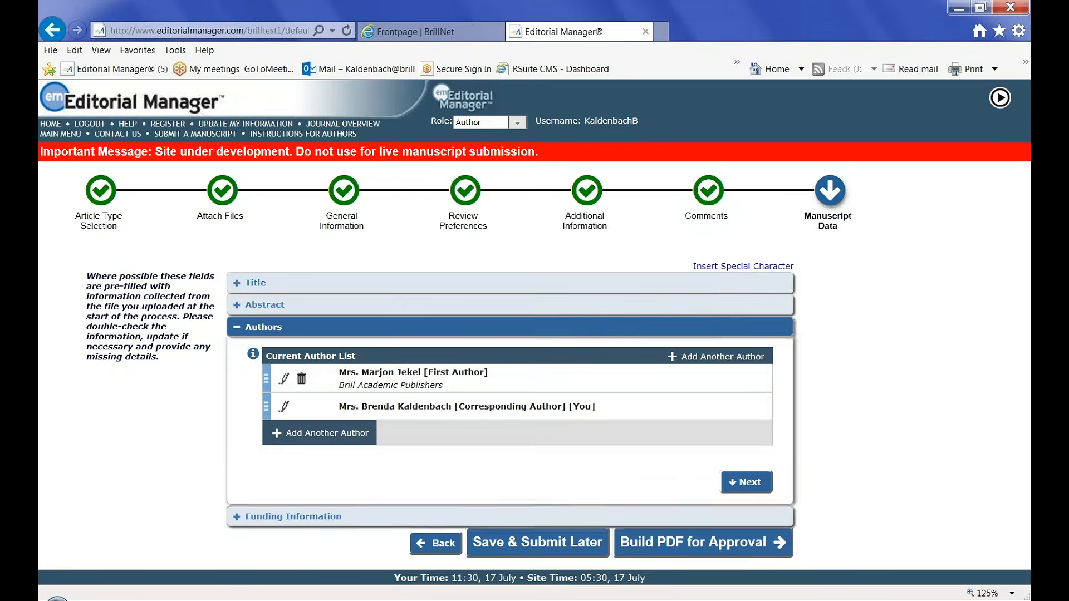
Leave Funding Information empty and build the submission PDF for approval
click(752, 482)
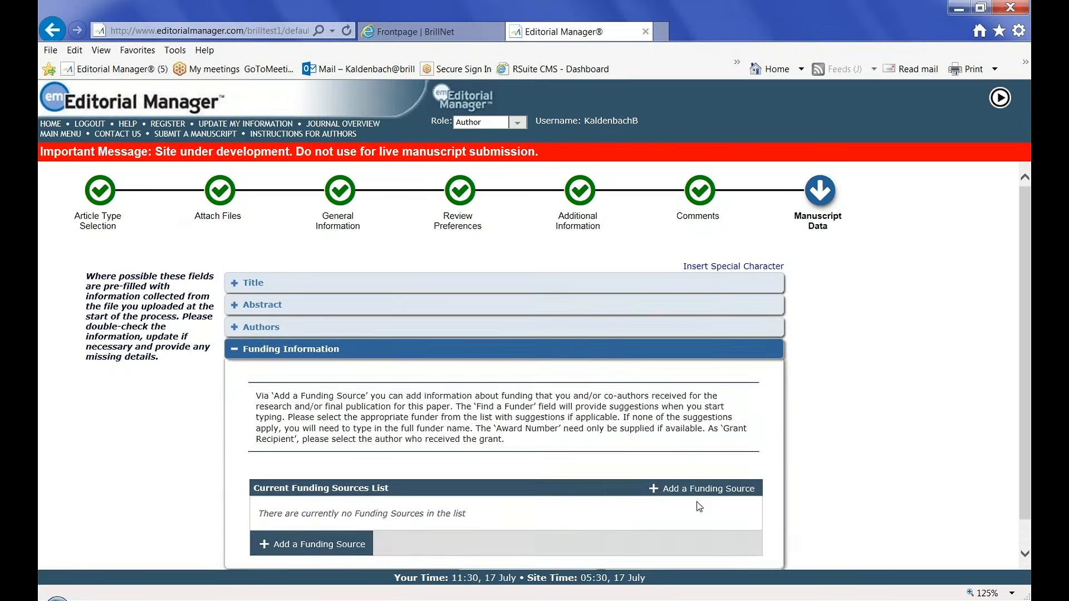
scroll(541, 438, down, 1)
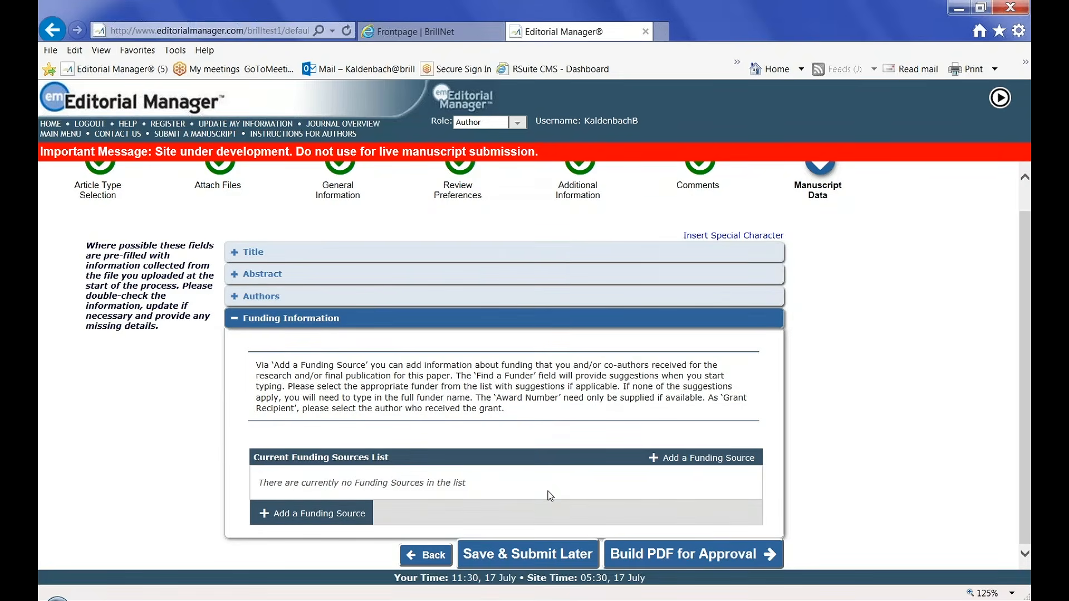
click(660, 557)
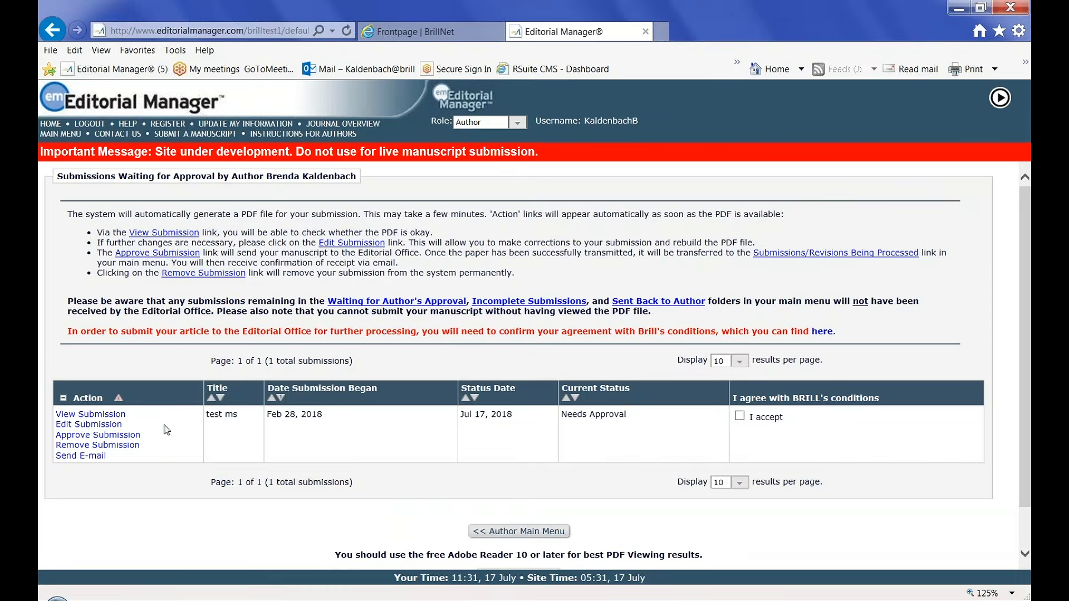
Download the built test ms submission PDF and open it for review
click(101, 416)
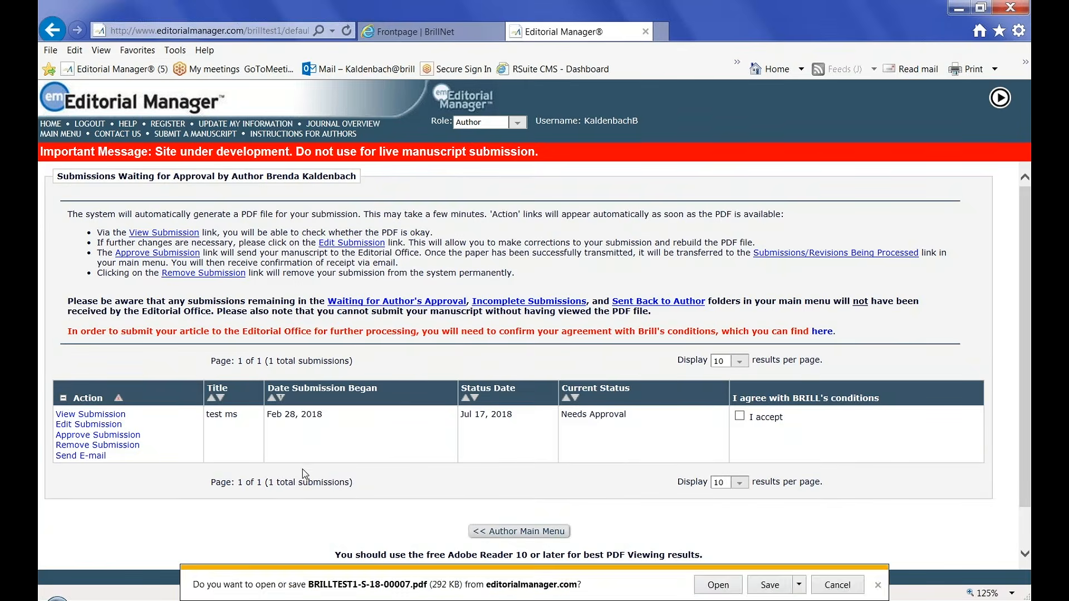
click(715, 586)
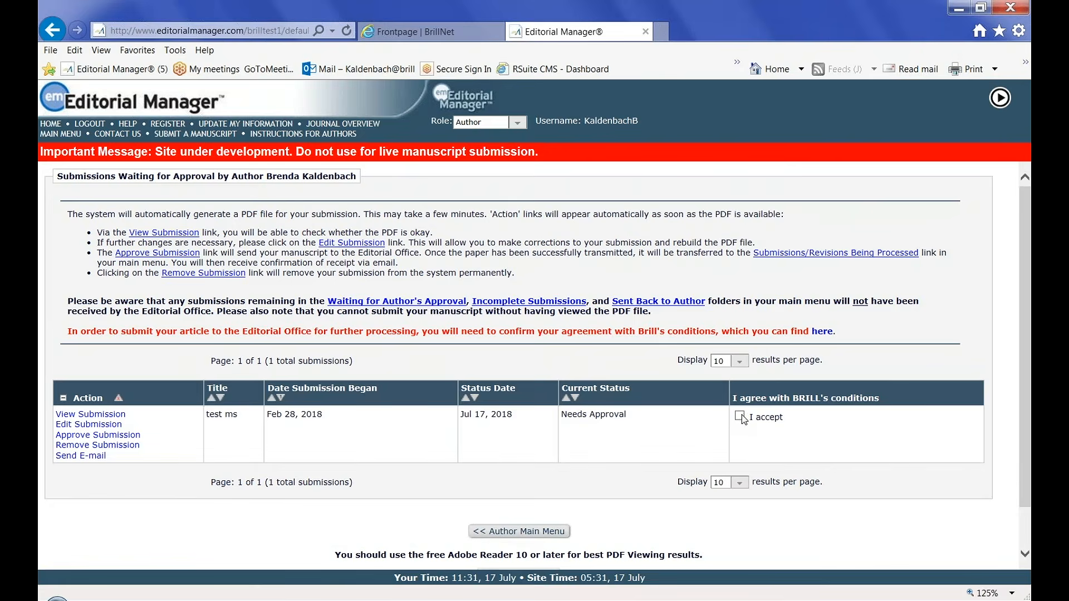
Accept Brill's conditions, approve the test ms submission, and go back to Main Menu
click(740, 417)
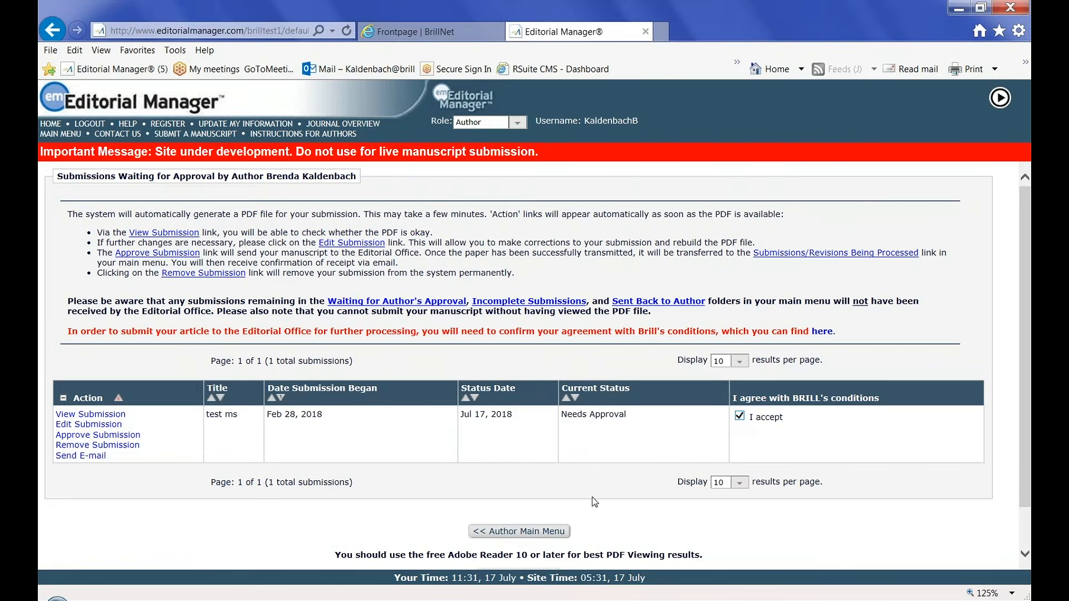
click(105, 436)
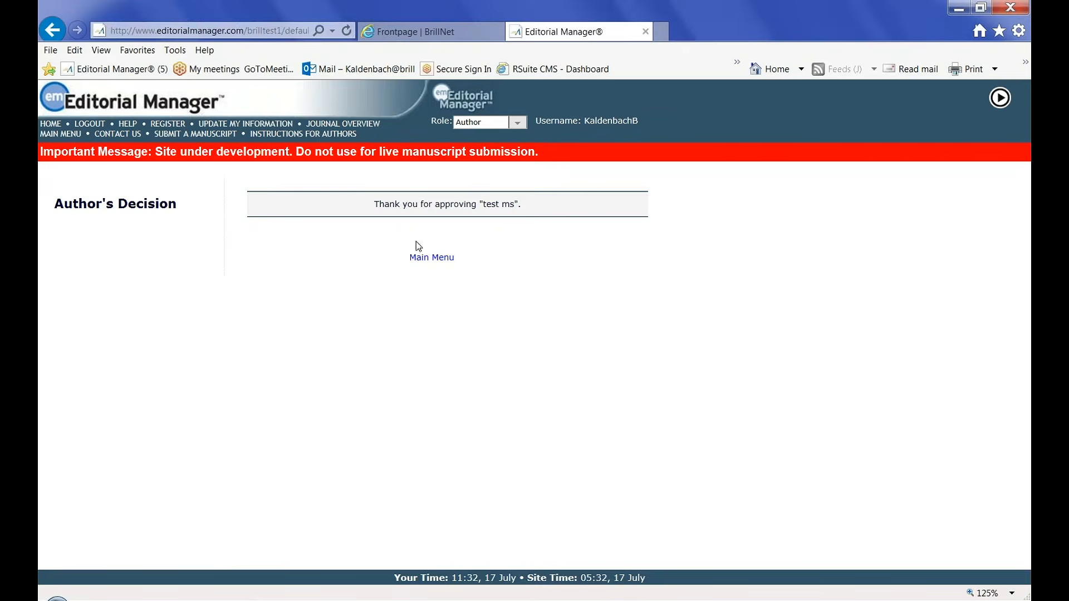
click(434, 258)
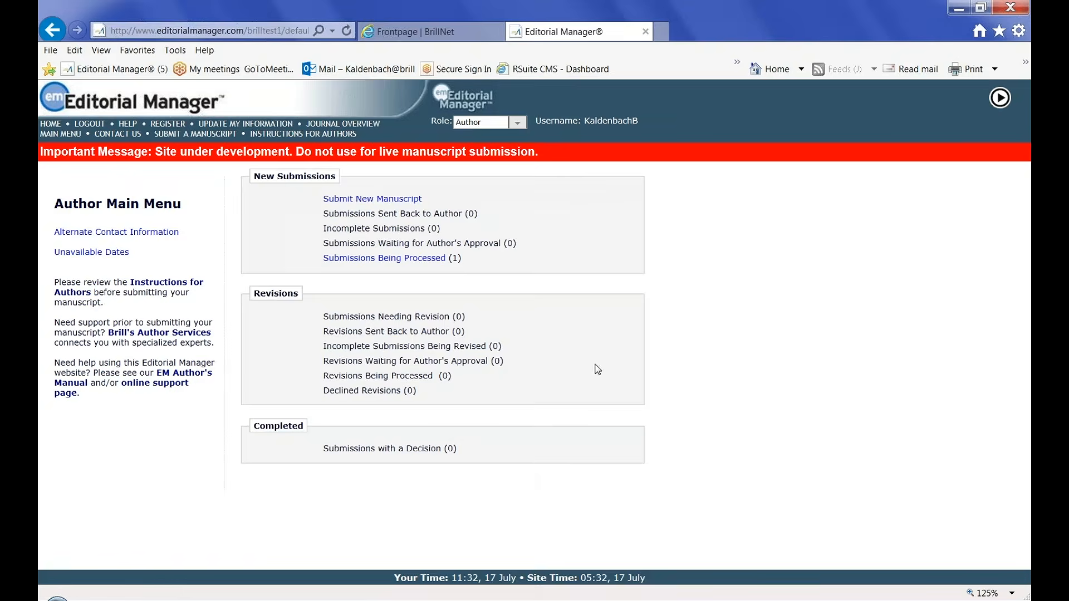